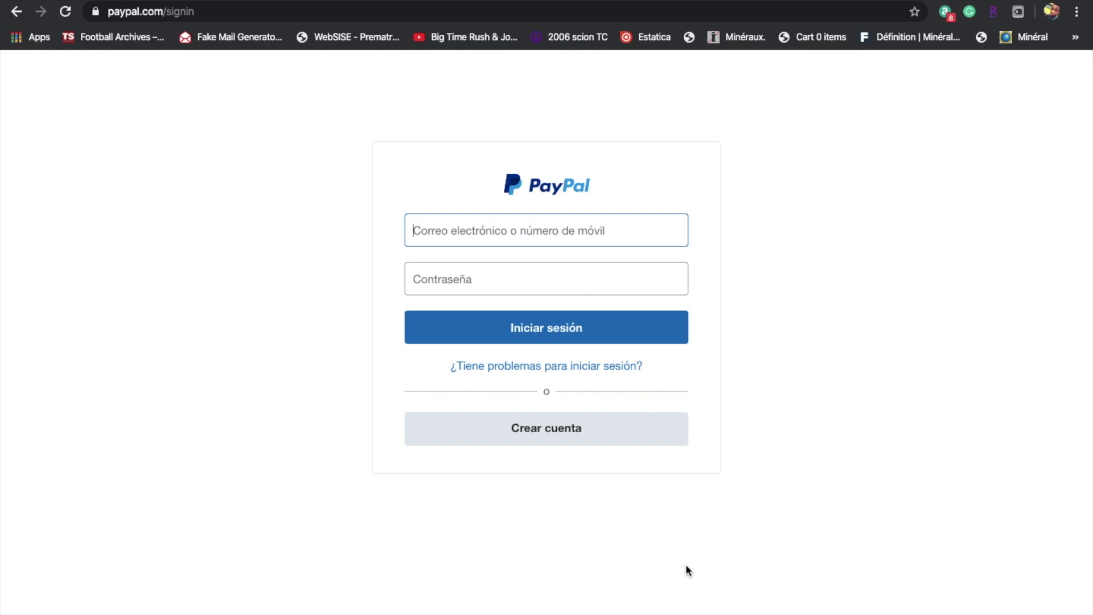
Choose 'Crear cuenta' on the PayPal sign-in page.
{"action": "left_click", "coordinate": [571, 444]}
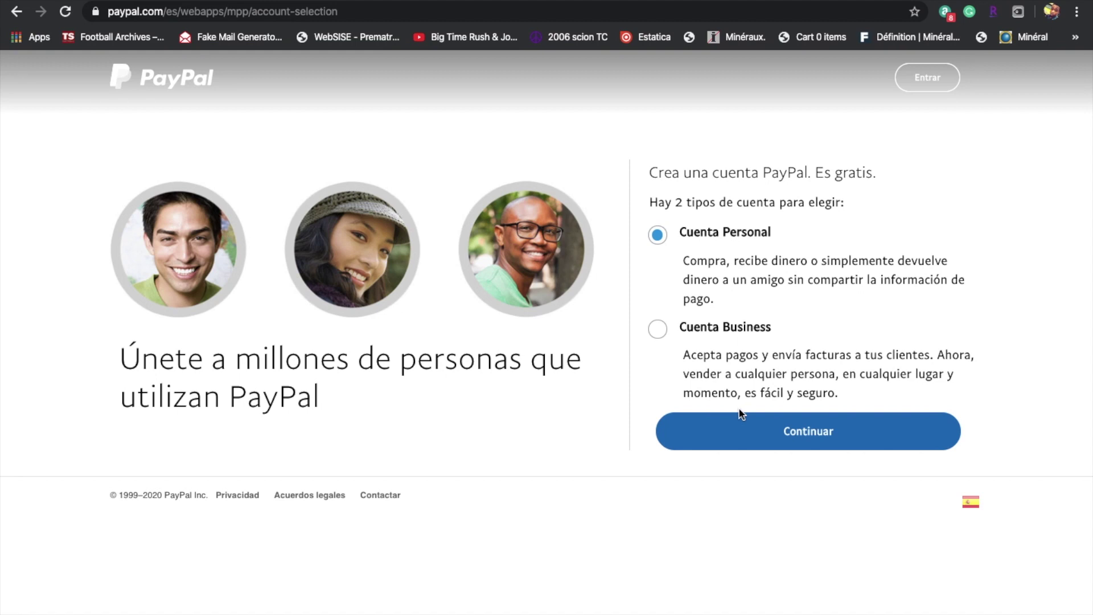
Continue with Cuenta Personal selected to reach the personal signup form.
{"action": "left_click", "coordinate": [766, 437]}
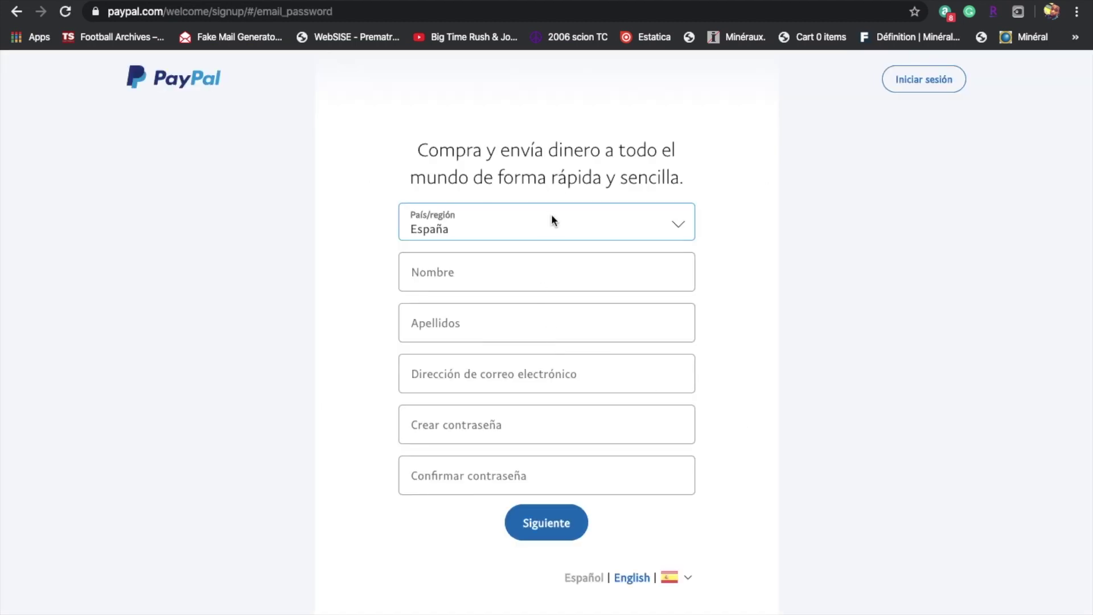
Change País/región from España to República Dominicana on the signup form.
{"action": "left_click", "coordinate": [552, 219]}
{"action": "scroll", "coordinate": [543, 225], "scroll_direction": "down", "scroll_amount": 10}
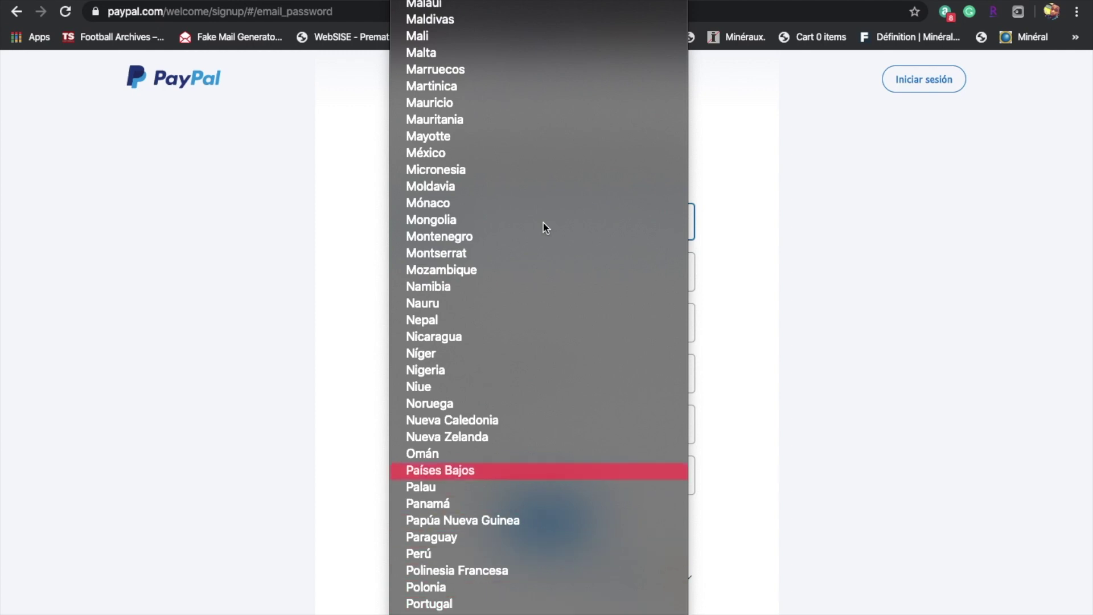
{"action": "scroll", "coordinate": [543, 224], "scroll_direction": "down", "scroll_amount": 3}
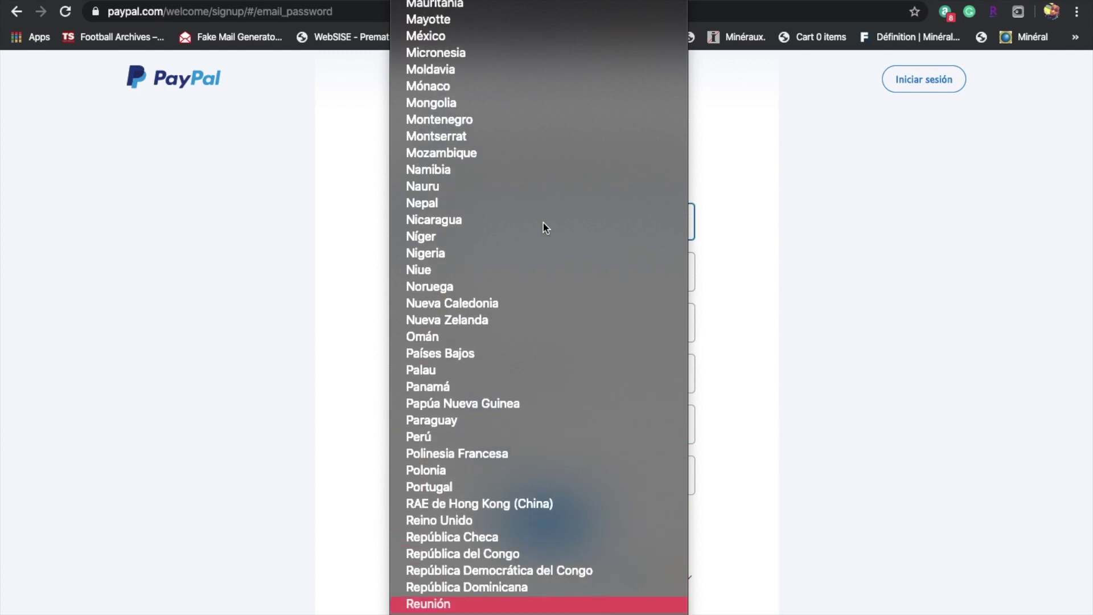
{"action": "key", "text": "Return"}
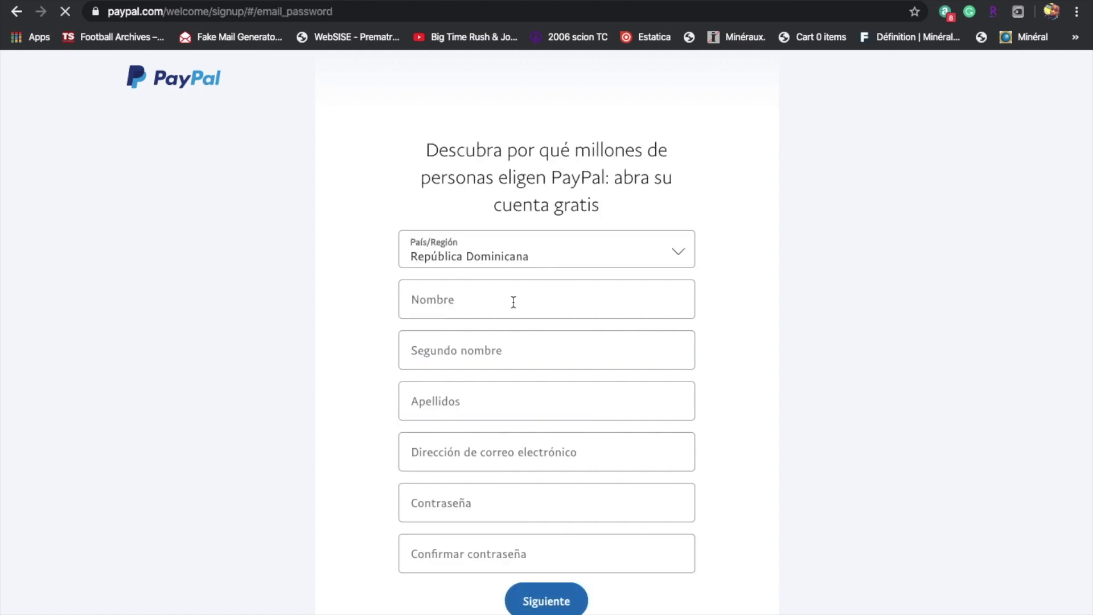
{"action": "left_click", "coordinate": [513, 302]}
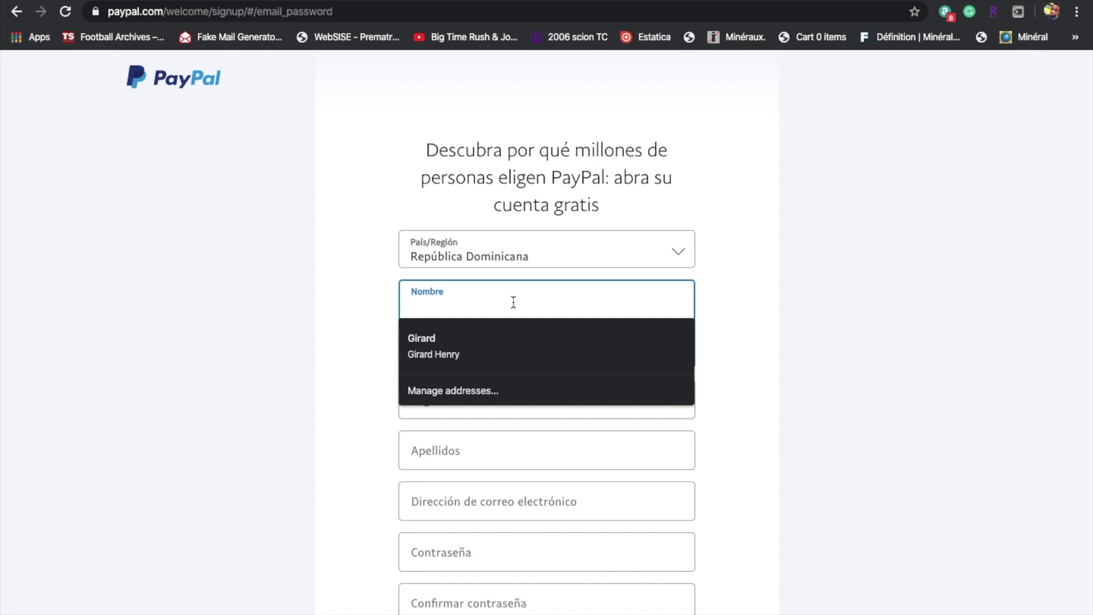
Enter the first name and surname, skipping Segundo nombre, then enter the e-mail address.
{"action": "key", "text": "Tab"}
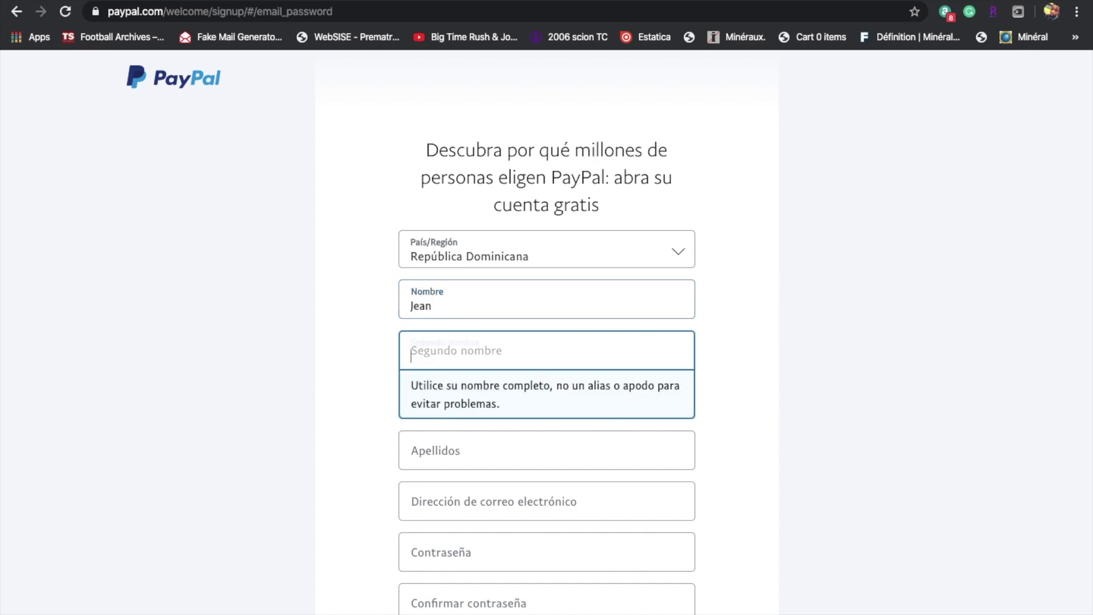
{"action": "key", "text": "Tab"}
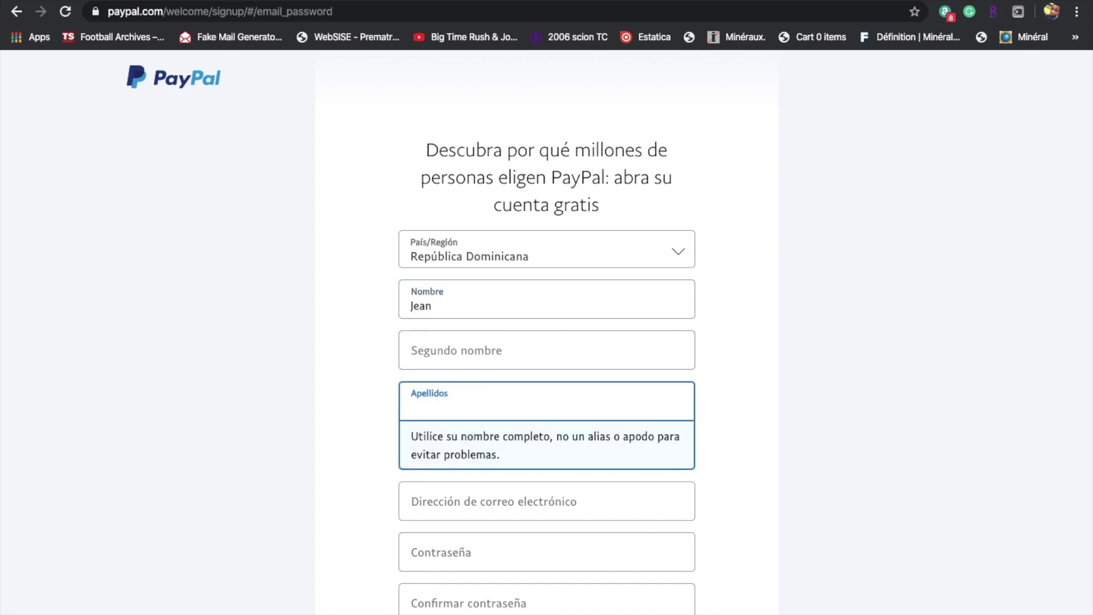
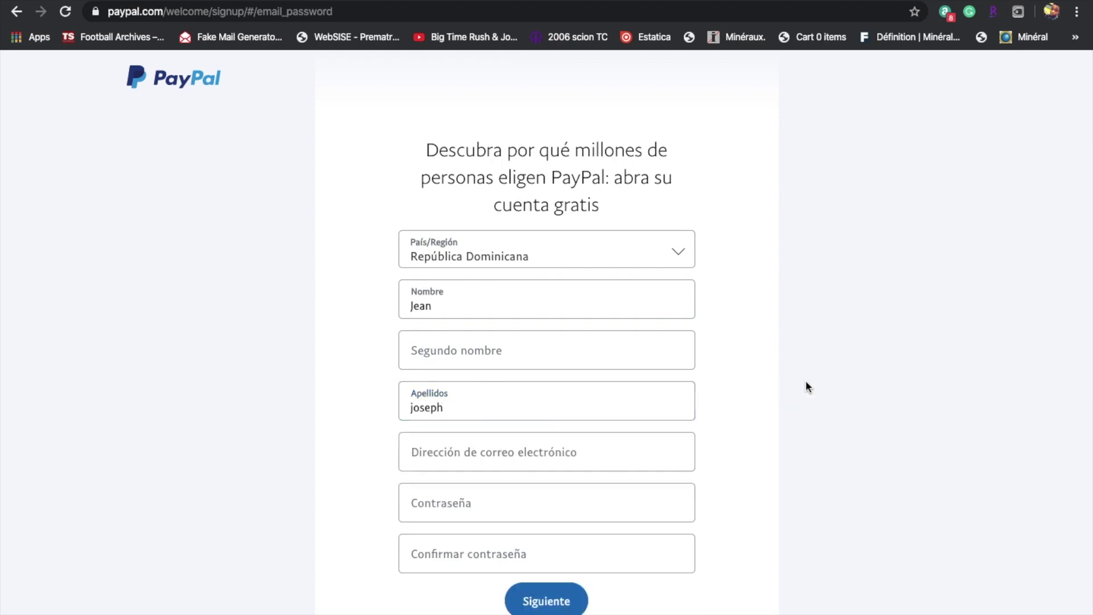
{"action": "left_click", "coordinate": [621, 448]}
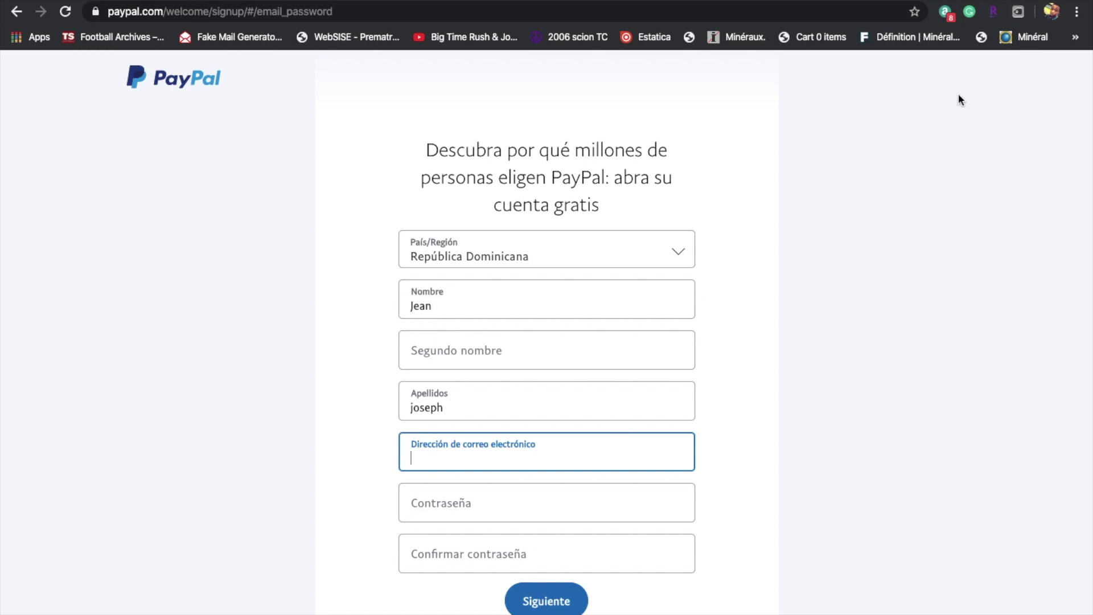
{"action": "left_click", "coordinate": [1054, 13]}
{"action": "left_click", "coordinate": [1056, 15]}
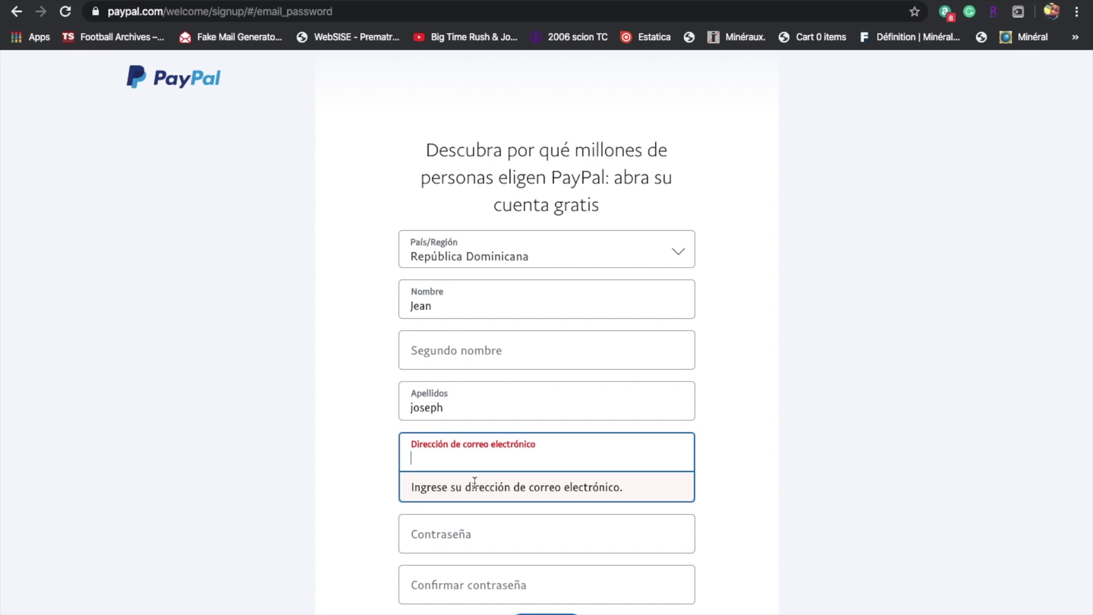
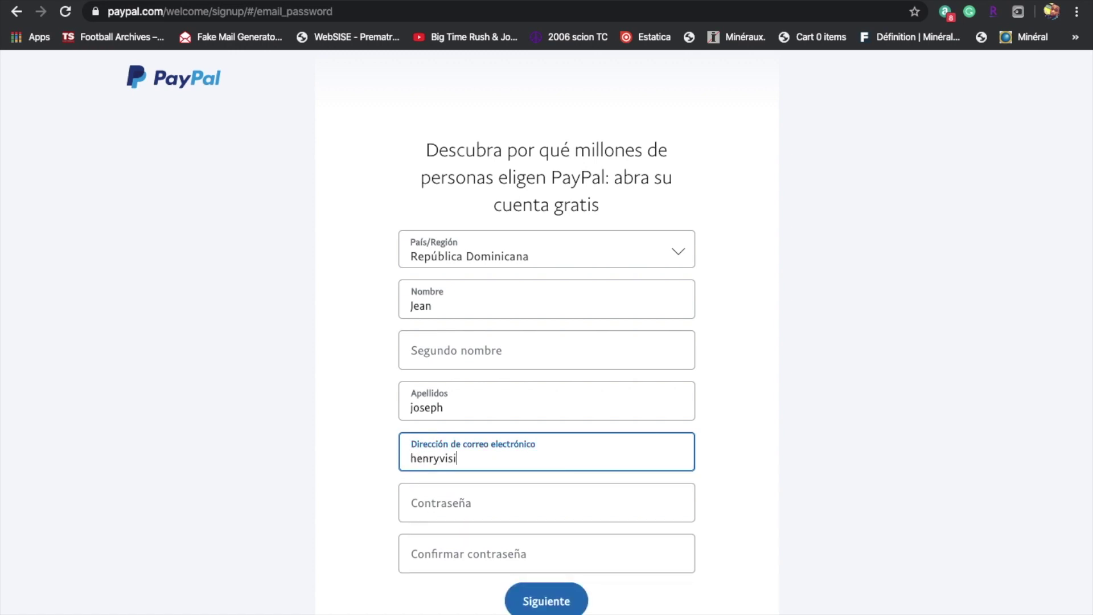
Enter an accepted eight-character password, retyping it after rejection, and confirm it.
{"action": "left_click", "coordinate": [472, 513]}
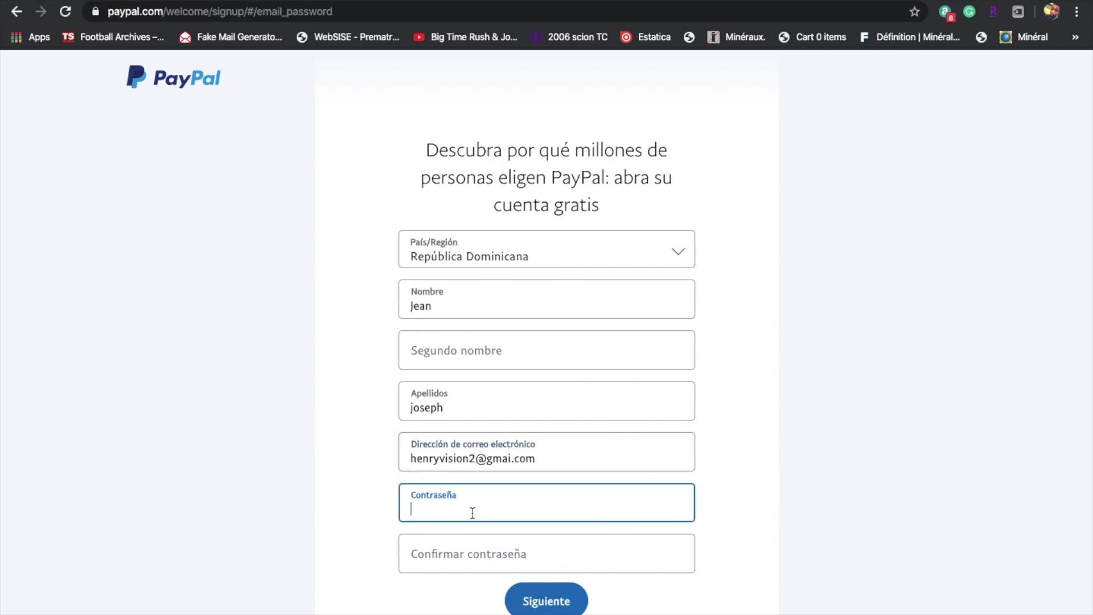
{"action": "type", "text": "•••••••"}
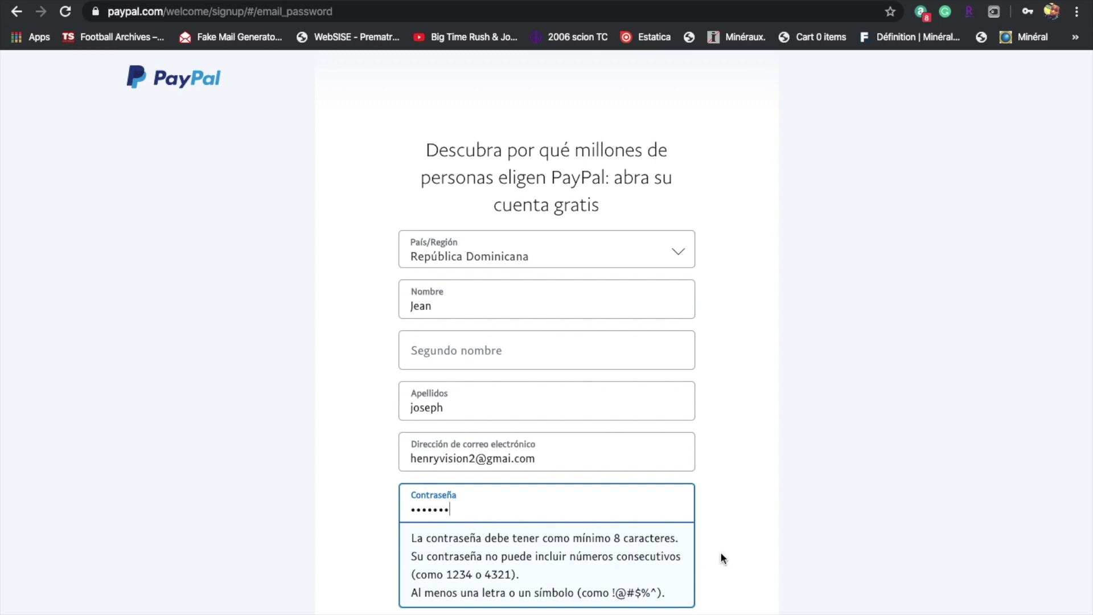
{"action": "left_click", "coordinate": [761, 551]}
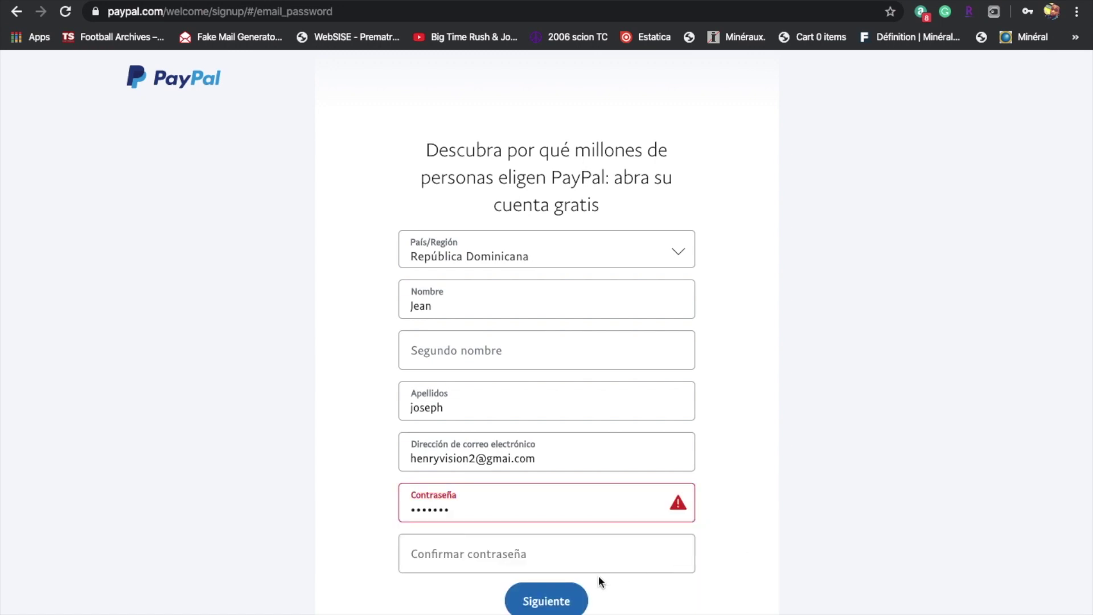
{"action": "left_click", "coordinate": [556, 515]}
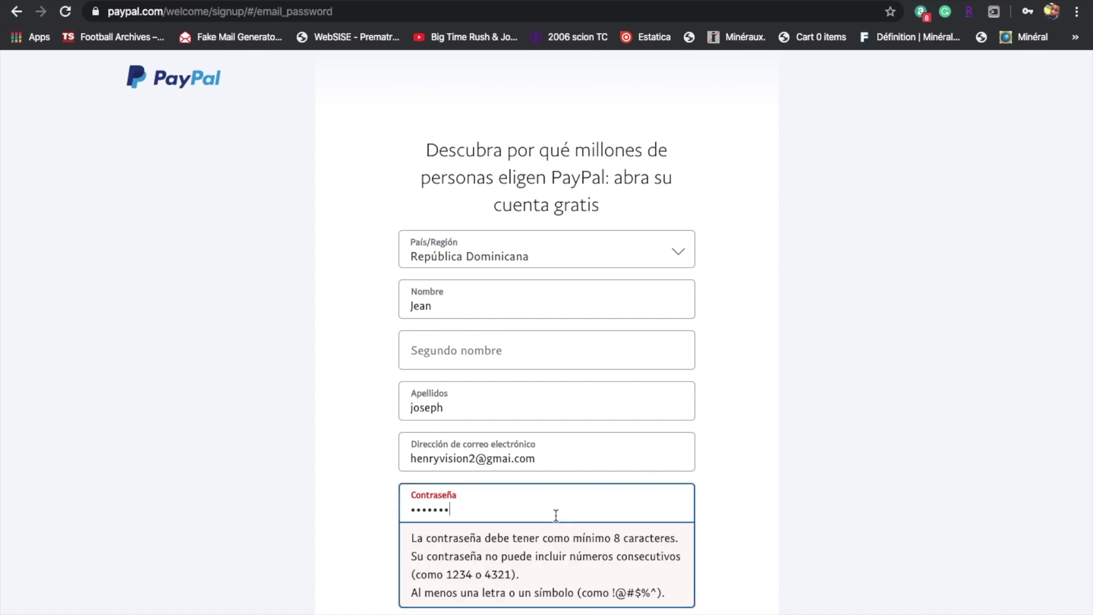
{"action": "type", "text": "*"}
{"action": "left_click", "coordinate": [801, 524]}
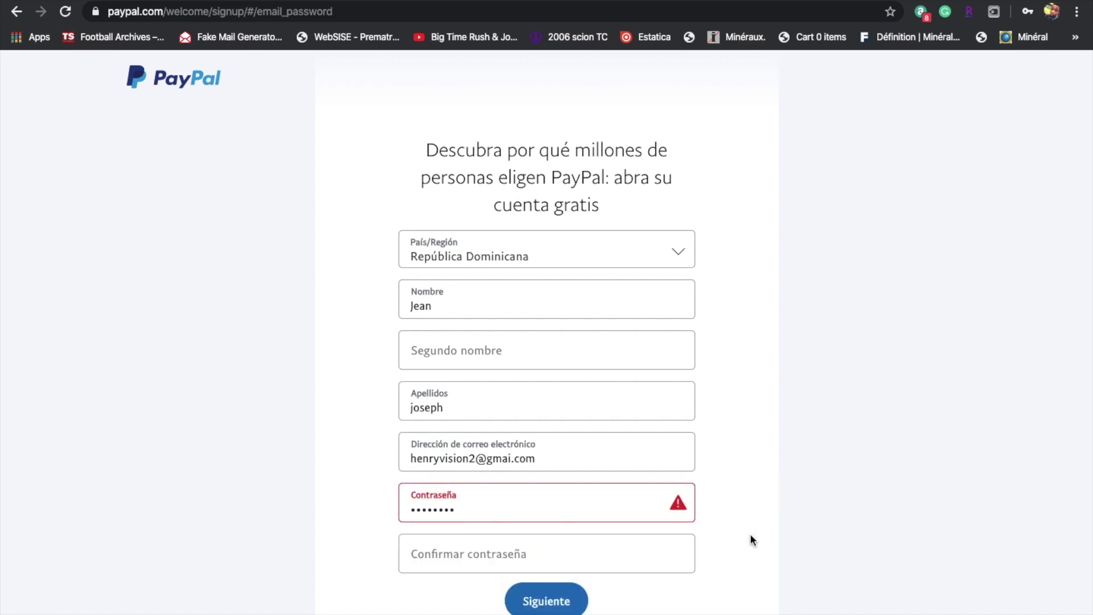
{"action": "left_click", "coordinate": [602, 512]}
{"action": "double_click", "coordinate": [601, 510]}
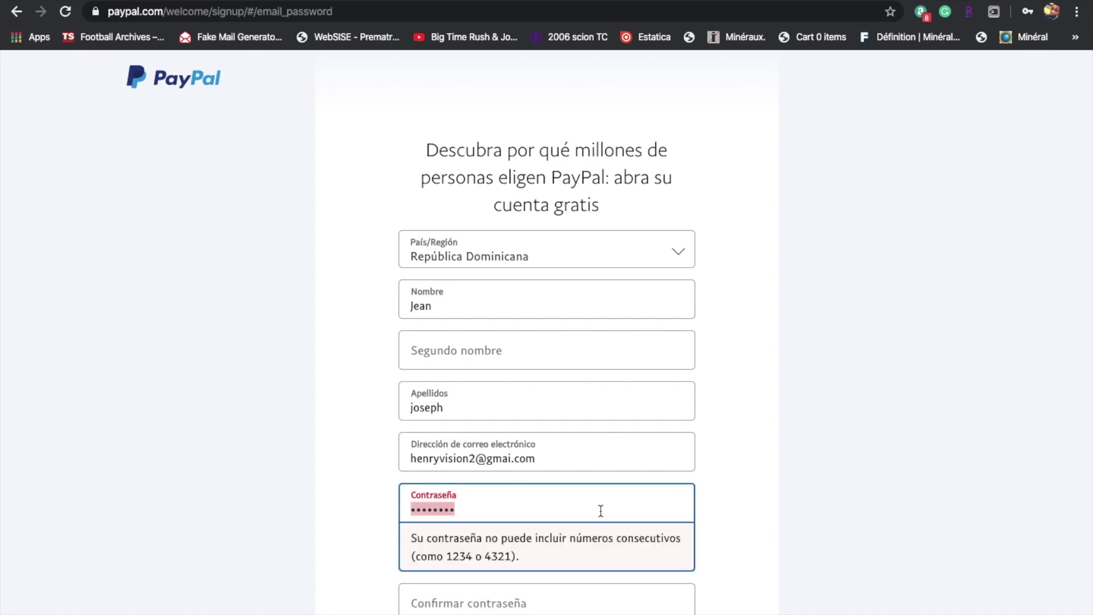
{"action": "key", "text": "BackSpace"}
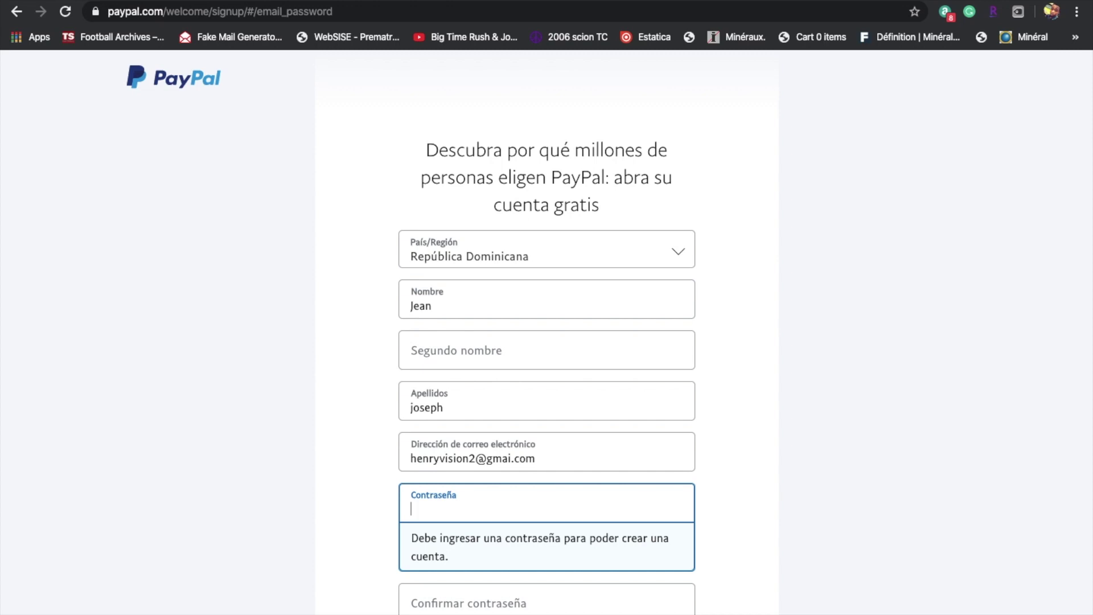
{"action": "type", "text": "****"}
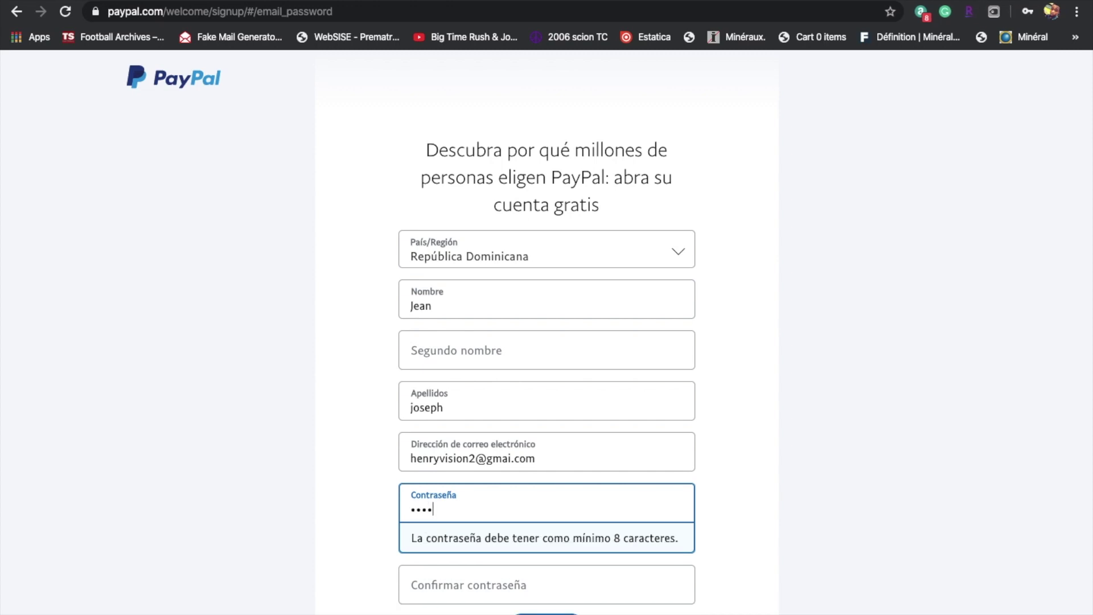
{"action": "type", "text": "****"}
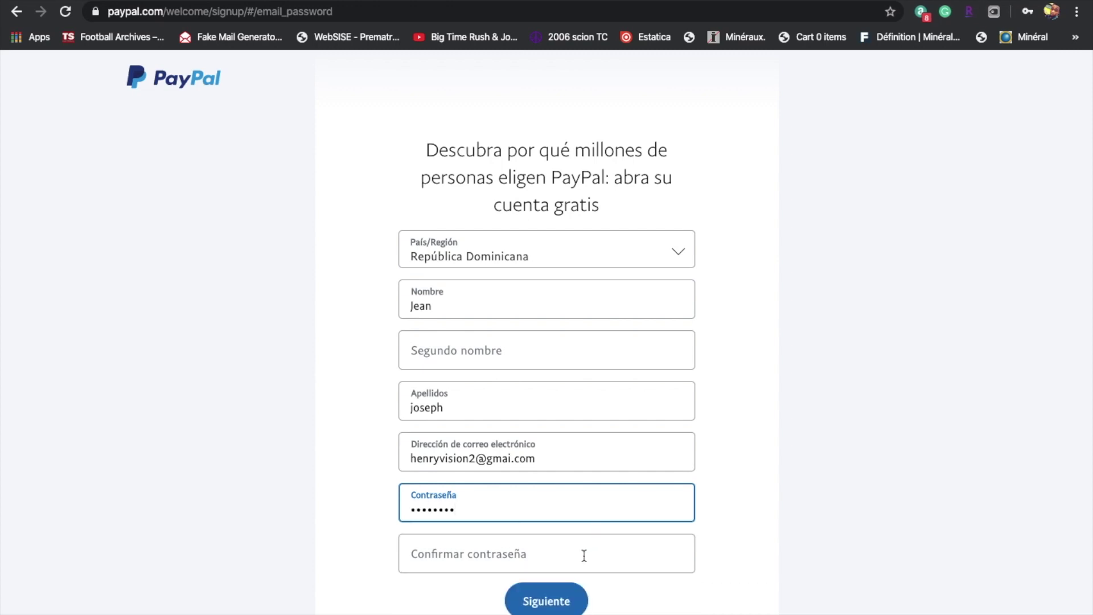
{"action": "left_click", "coordinate": [582, 555]}
{"action": "type", "text": "*****"}
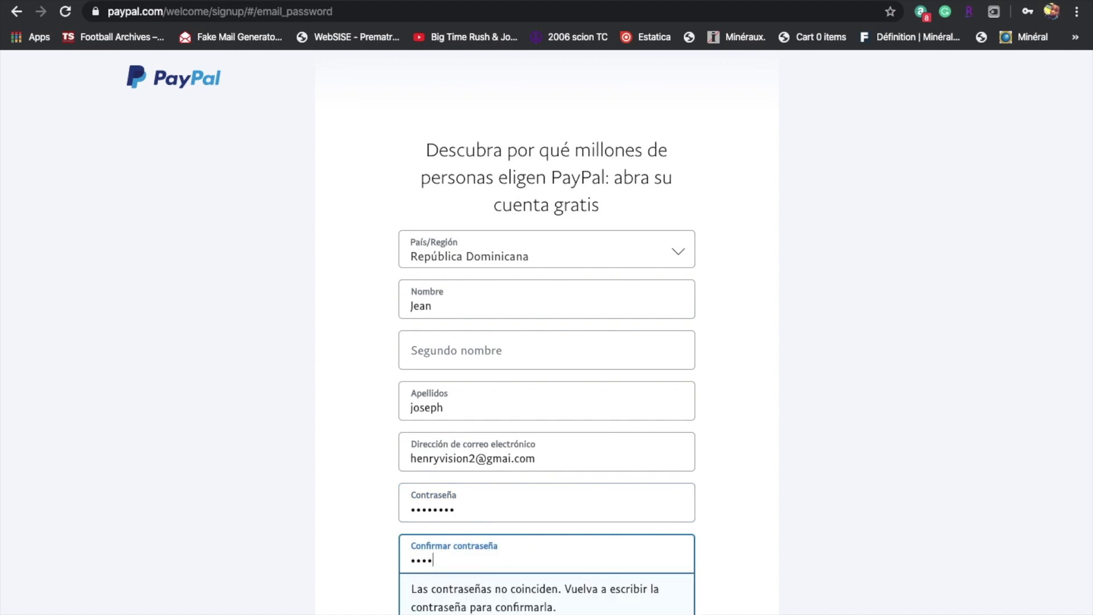
{"action": "type", "text": "***"}
Submit the first page, then enter the date of birth and choose Haití as nationality.
{"action": "left_click", "coordinate": [562, 605]}
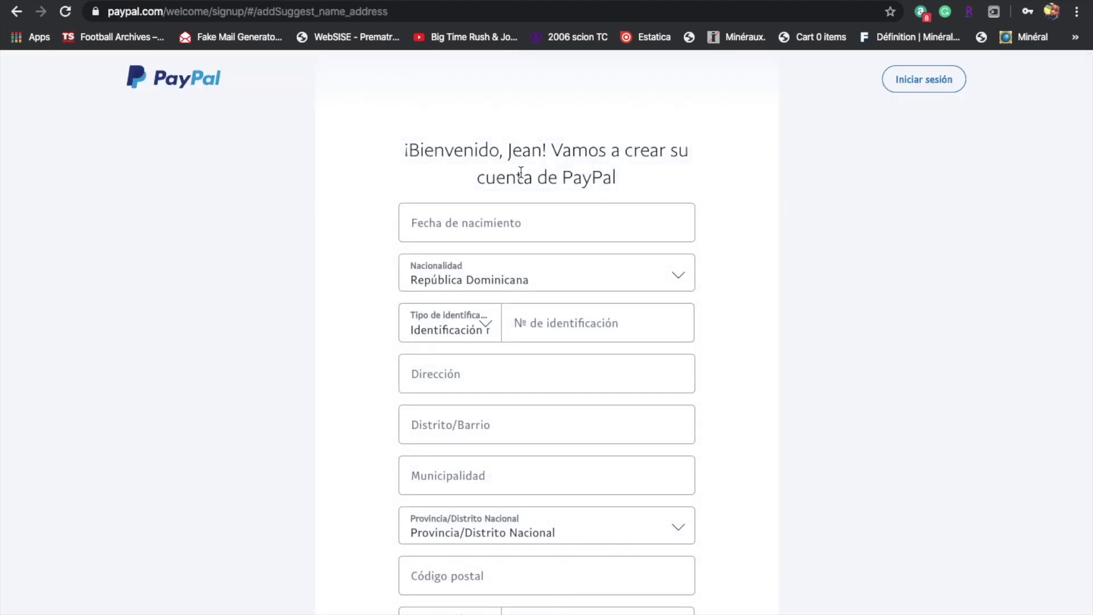
{"action": "left_click", "coordinate": [477, 209]}
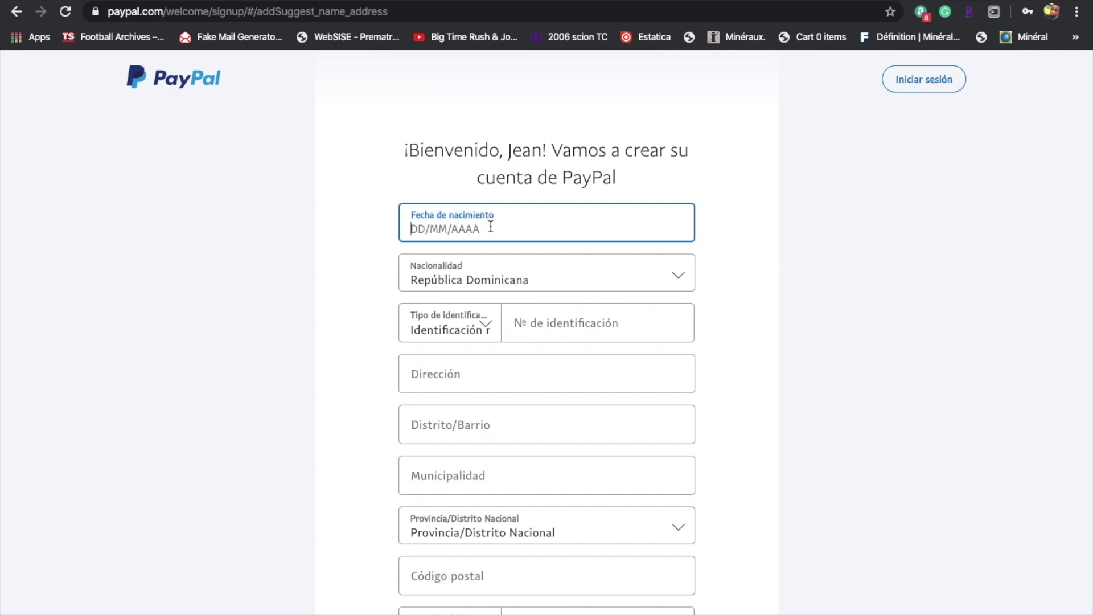
{"action": "left_click", "coordinate": [529, 284]}
{"action": "scroll", "coordinate": [529, 287], "scroll_direction": "up", "scroll_amount": 15}
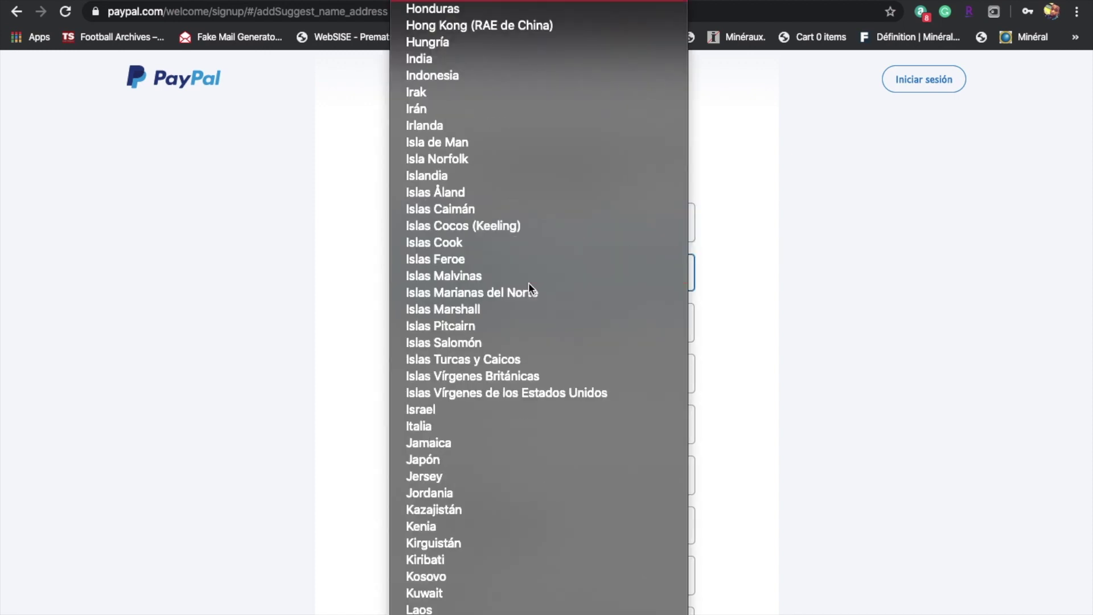
{"action": "key", "text": "Return"}
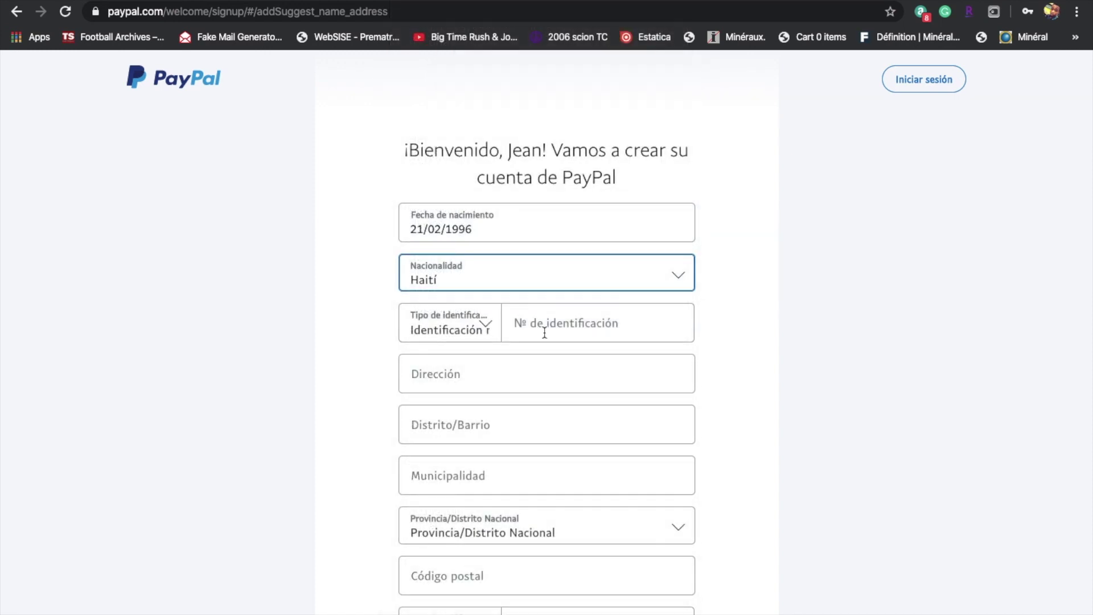
Enter the identification number, removing the extra trailing digit.
{"action": "left_click", "coordinate": [544, 332]}
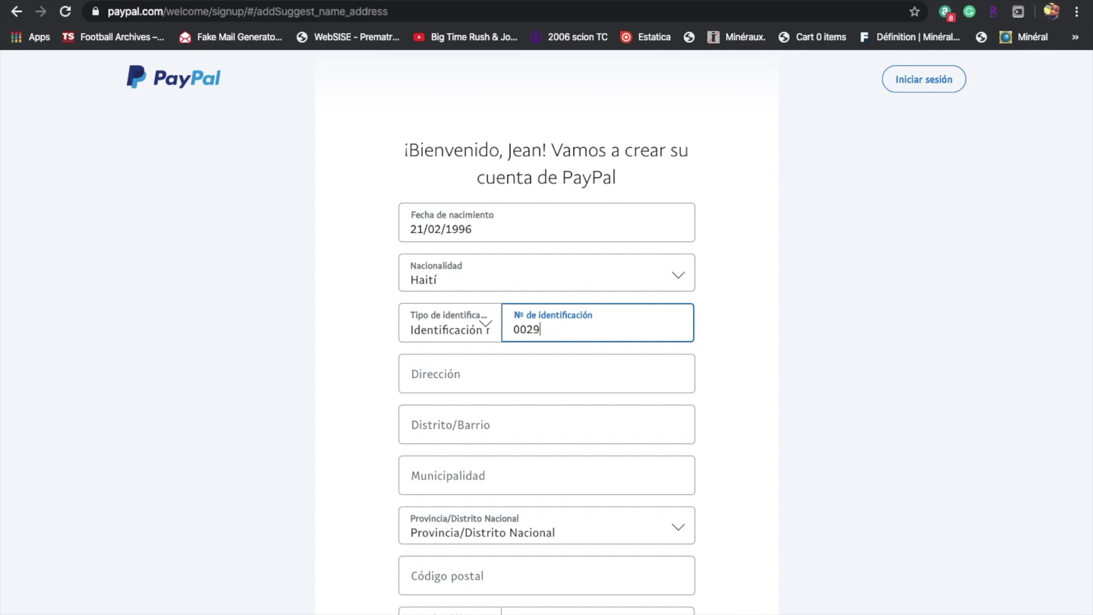
{"action": "left_click", "coordinate": [504, 387]}
{"action": "scroll", "coordinate": [784, 342], "scroll_direction": "down", "scroll_amount": 3}
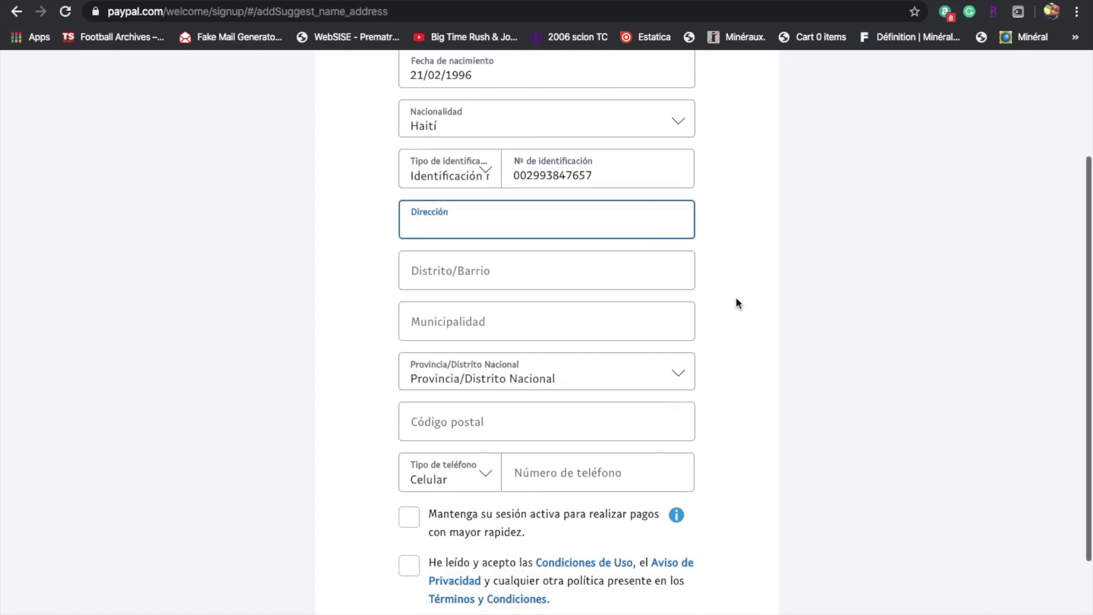
Fill in the street address from a Google suggestion and the district name.
{"action": "left_click", "coordinate": [608, 231]}
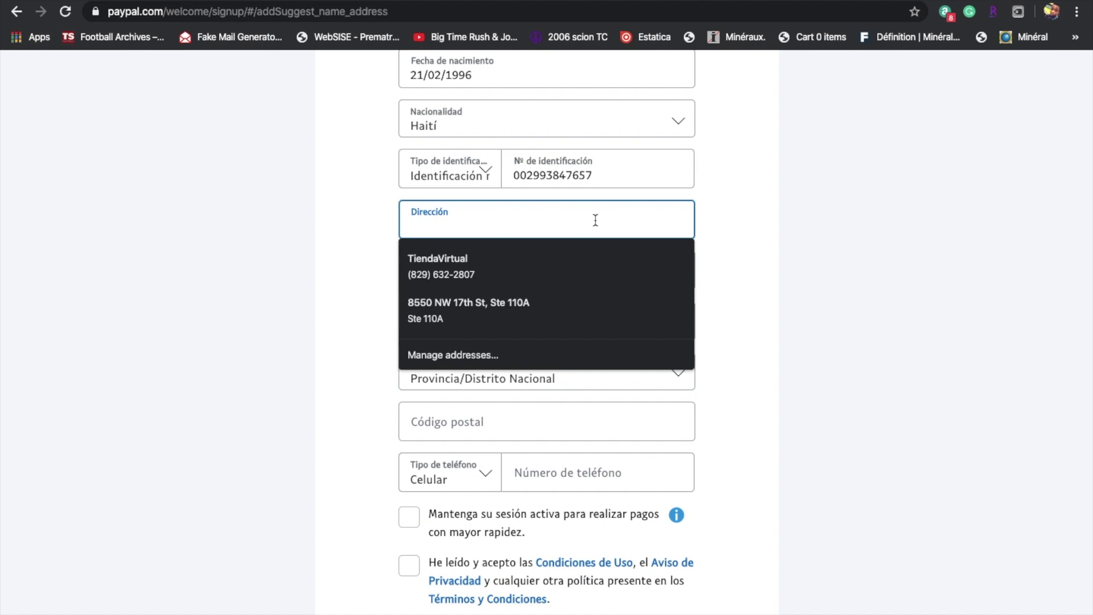
{"action": "type", "text": "27"}
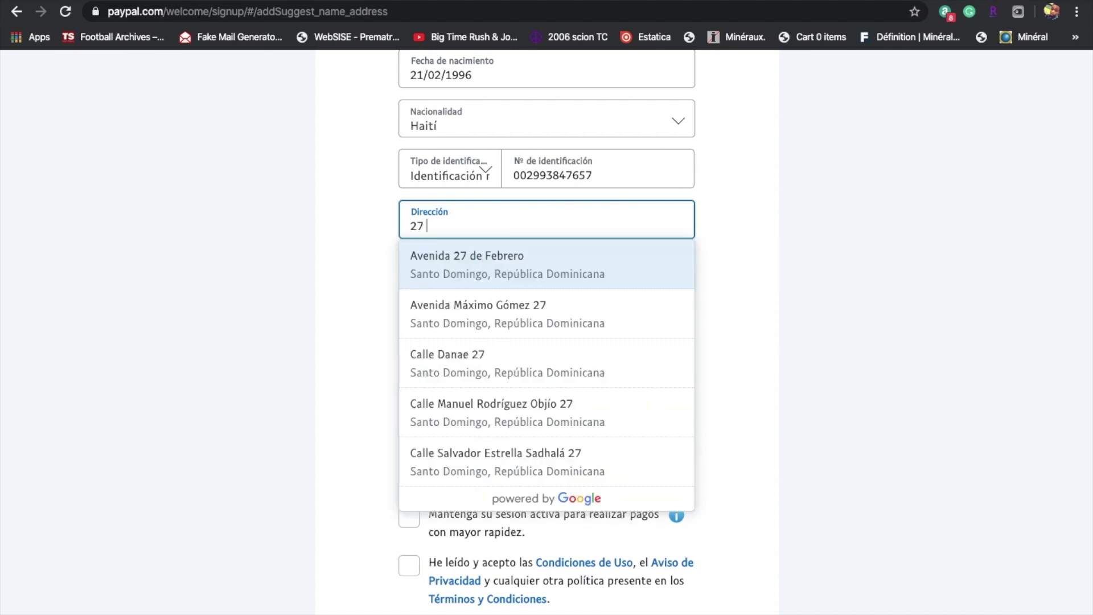
{"action": "left_click", "coordinate": [578, 273]}
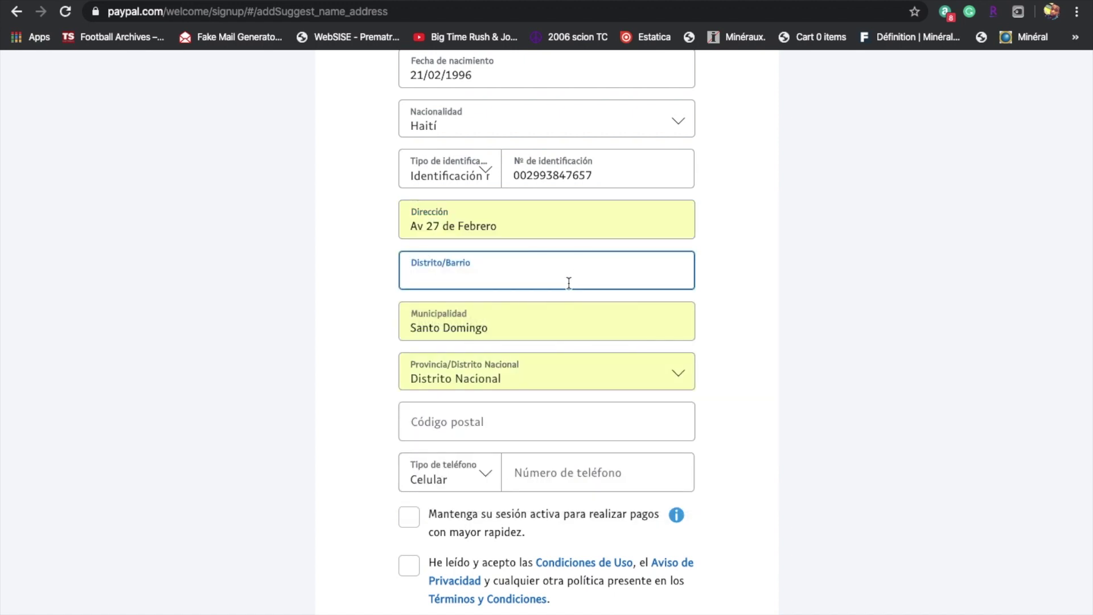
{"action": "left_click", "coordinate": [555, 277]}
{"action": "type", "text": "el millon"}
Enter the postal code, correcting it until the format error clears.
{"action": "left_click", "coordinate": [619, 425]}
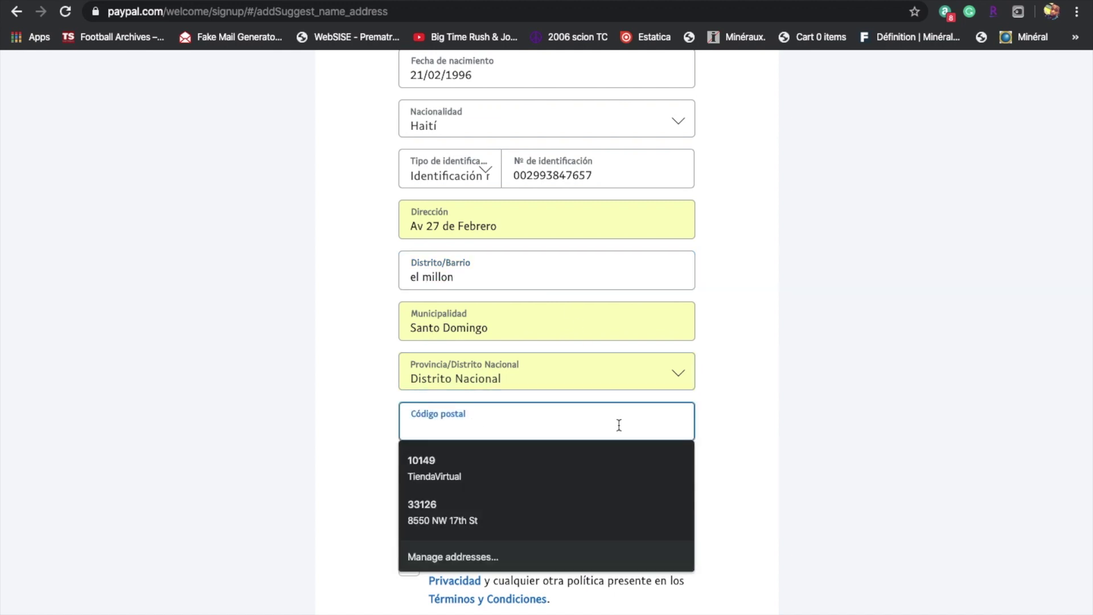
{"action": "type", "text": "1049"}
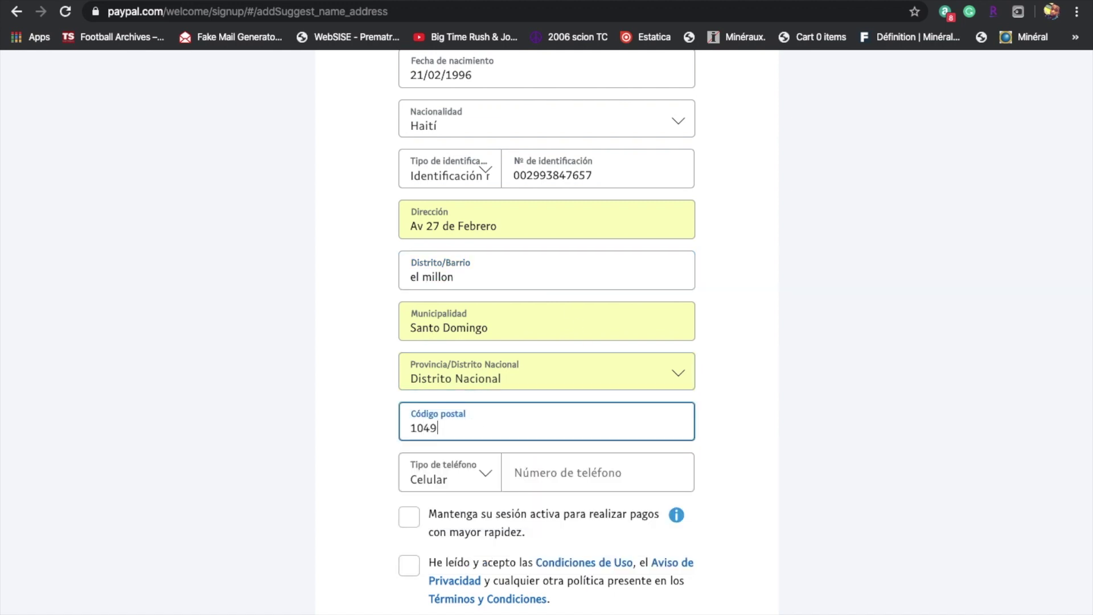
{"action": "left_click", "coordinate": [814, 432]}
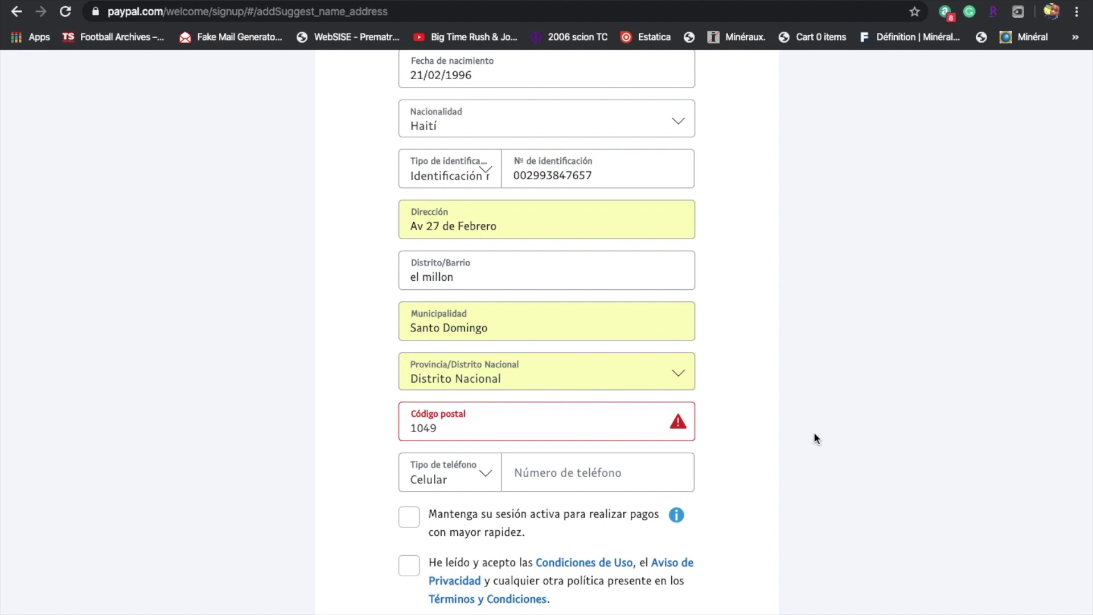
{"action": "left_click", "coordinate": [426, 427]}
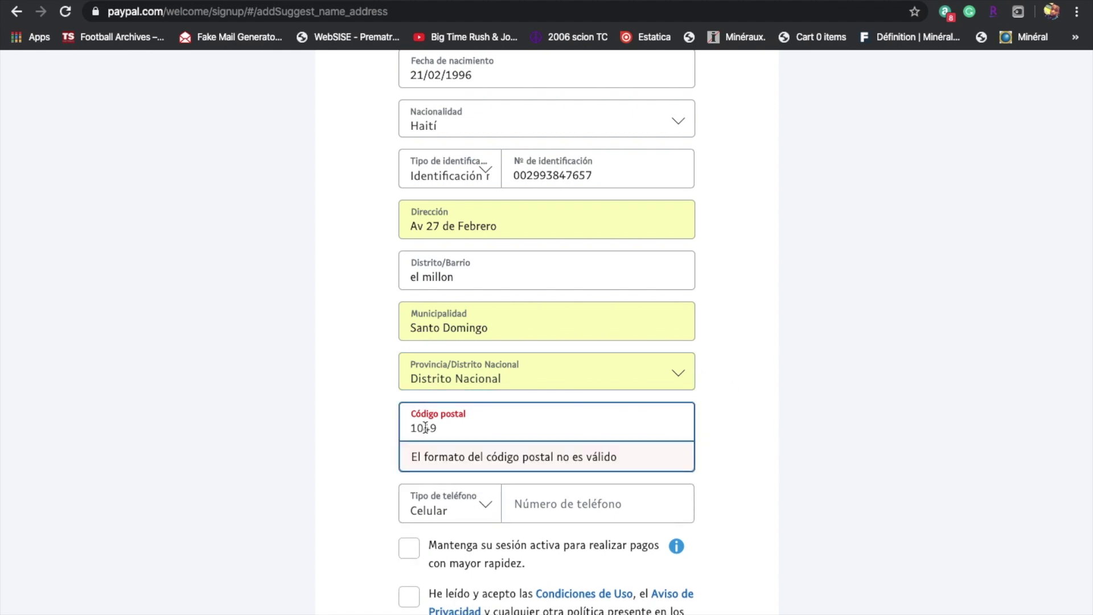
{"action": "type", "text": "1"}
{"action": "left_click", "coordinate": [910, 404]}
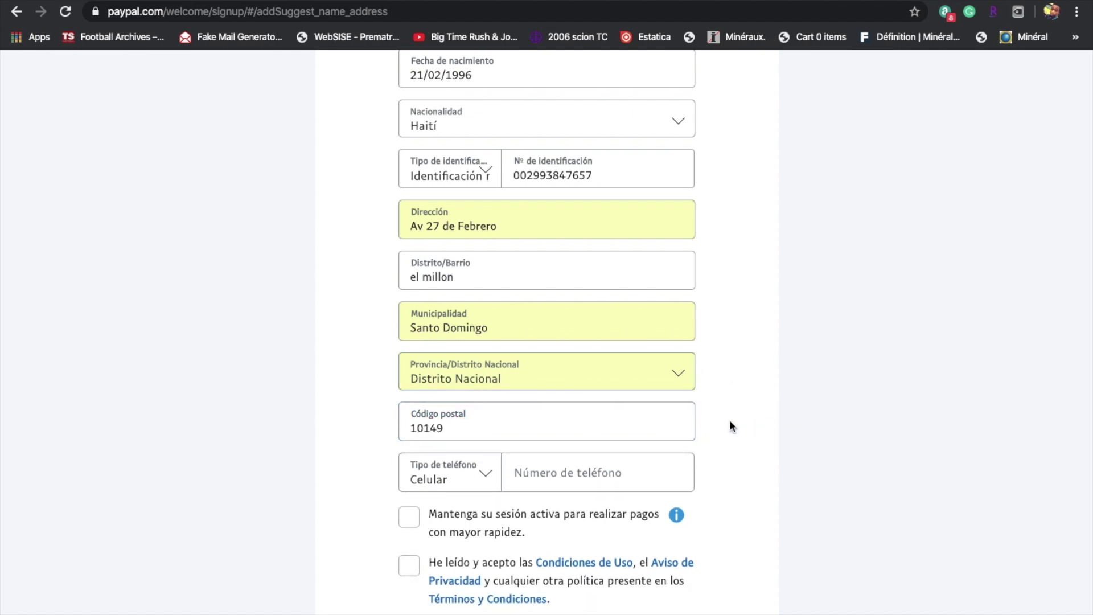
{"action": "scroll", "coordinate": [730, 419], "scroll_direction": "down", "scroll_amount": 3}
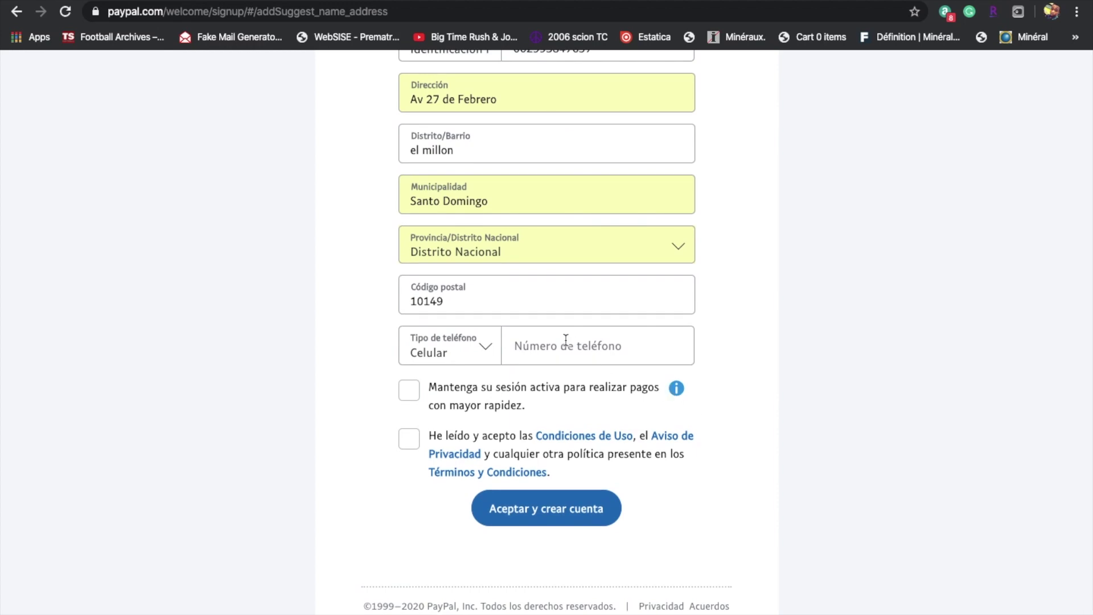
Add the mobile number as Celular, tick terms and stay-signed-in, and choose Aceptar y crear cuenta.
{"action": "left_click", "coordinate": [566, 339]}
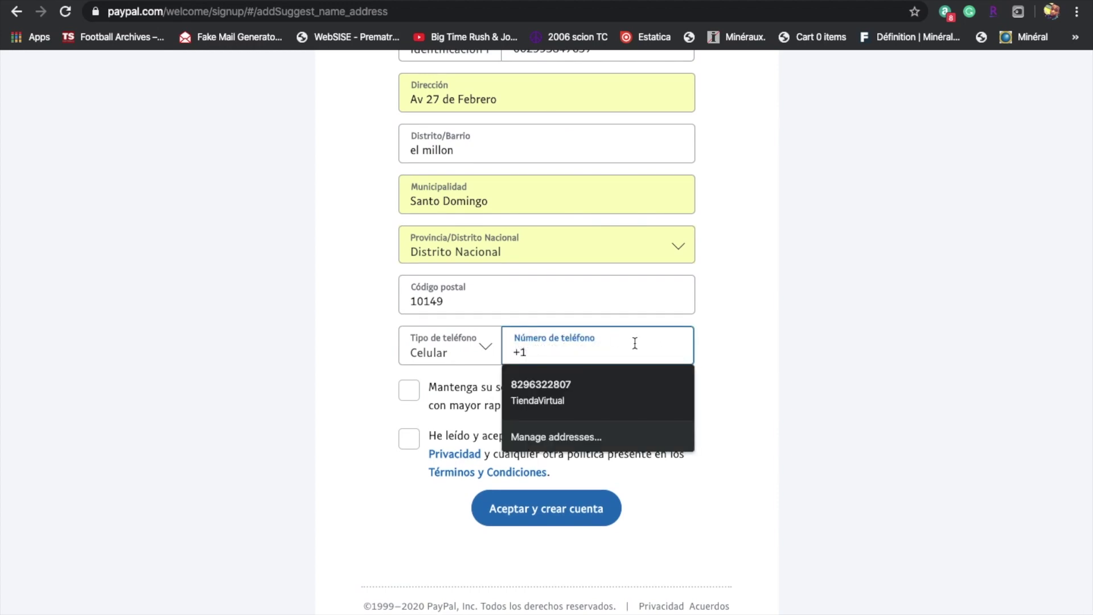
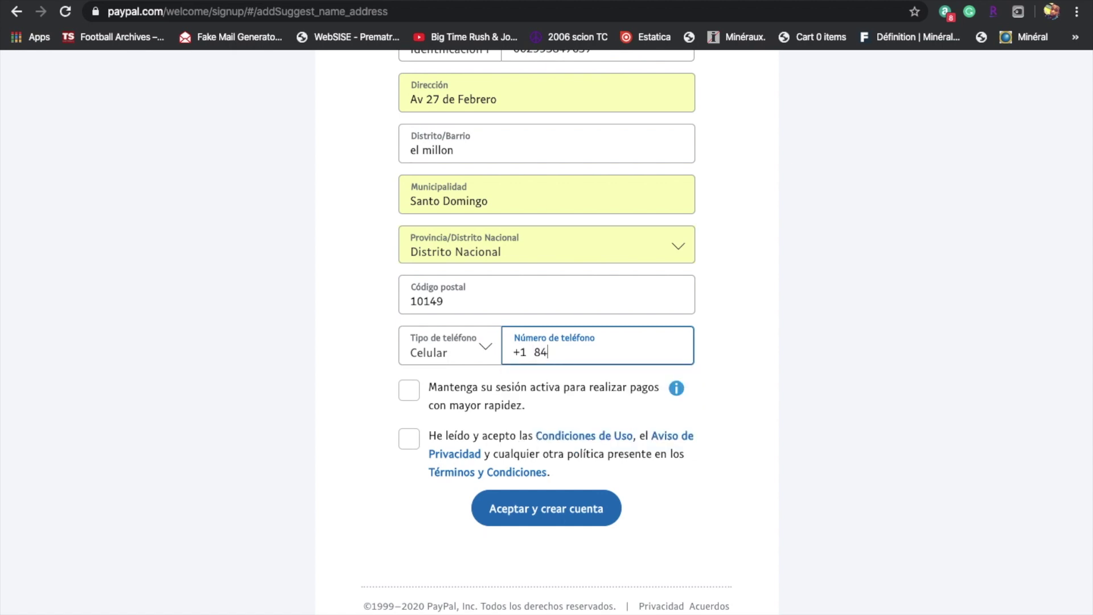
{"action": "left_click", "coordinate": [409, 439]}
{"action": "left_click", "coordinate": [419, 360]}
{"action": "left_click", "coordinate": [410, 387]}
{"action": "left_click", "coordinate": [410, 387]}
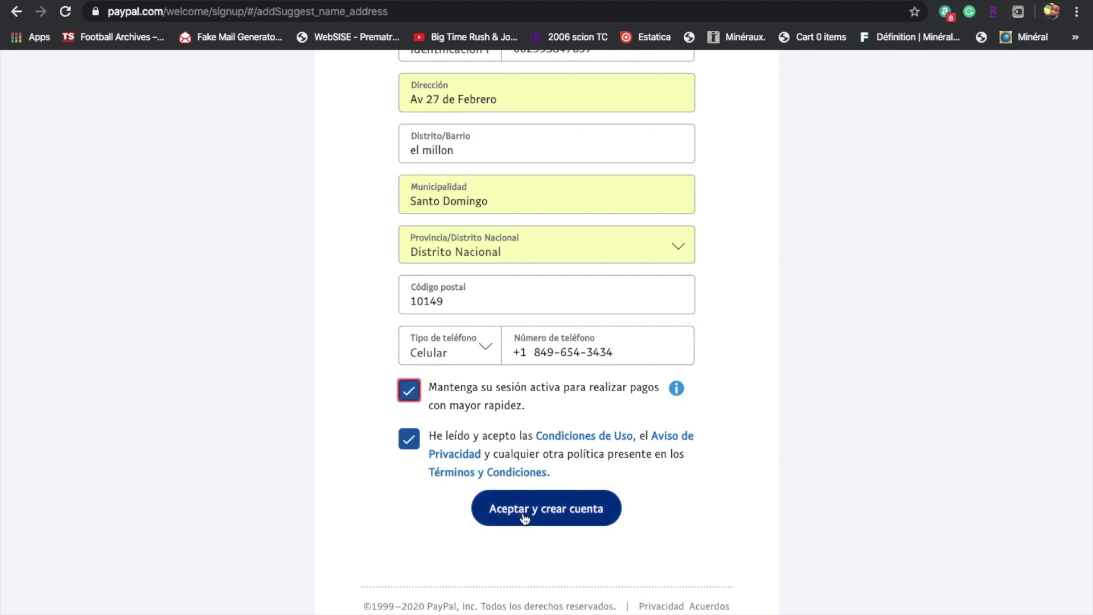
{"action": "left_click", "coordinate": [524, 517]}
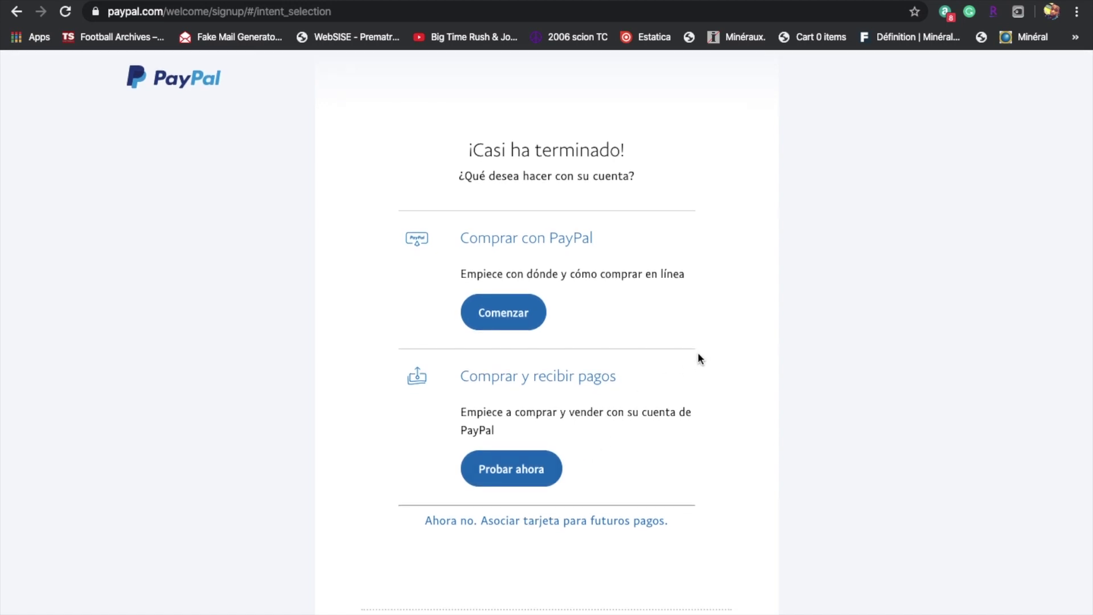
Pick Comprar con PayPal and start it with Comenzar.
{"action": "left_click", "coordinate": [523, 317]}
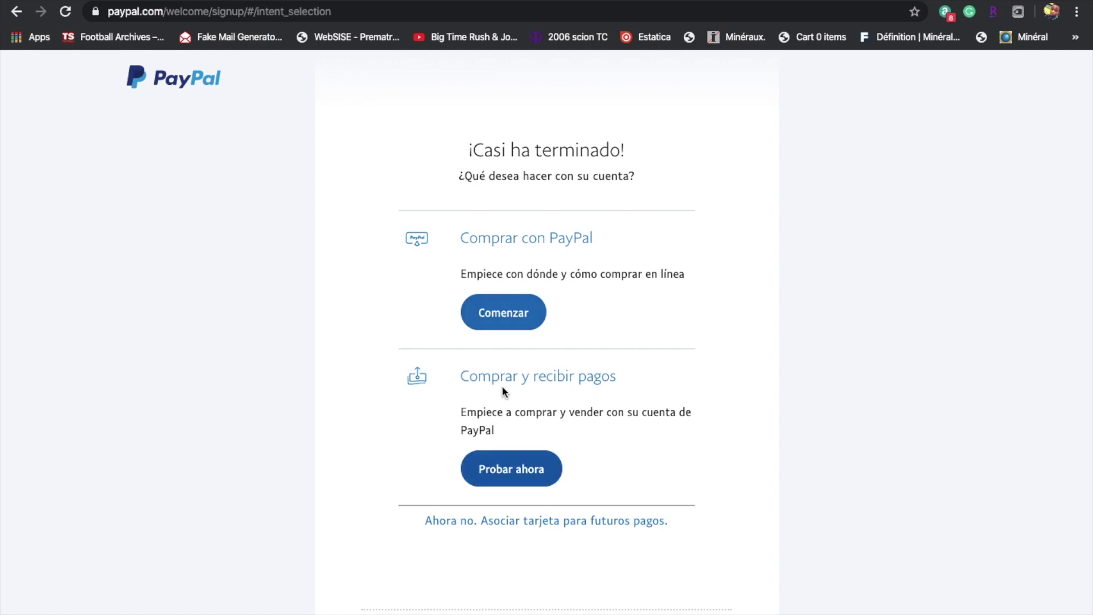
{"action": "left_click", "coordinate": [513, 315]}
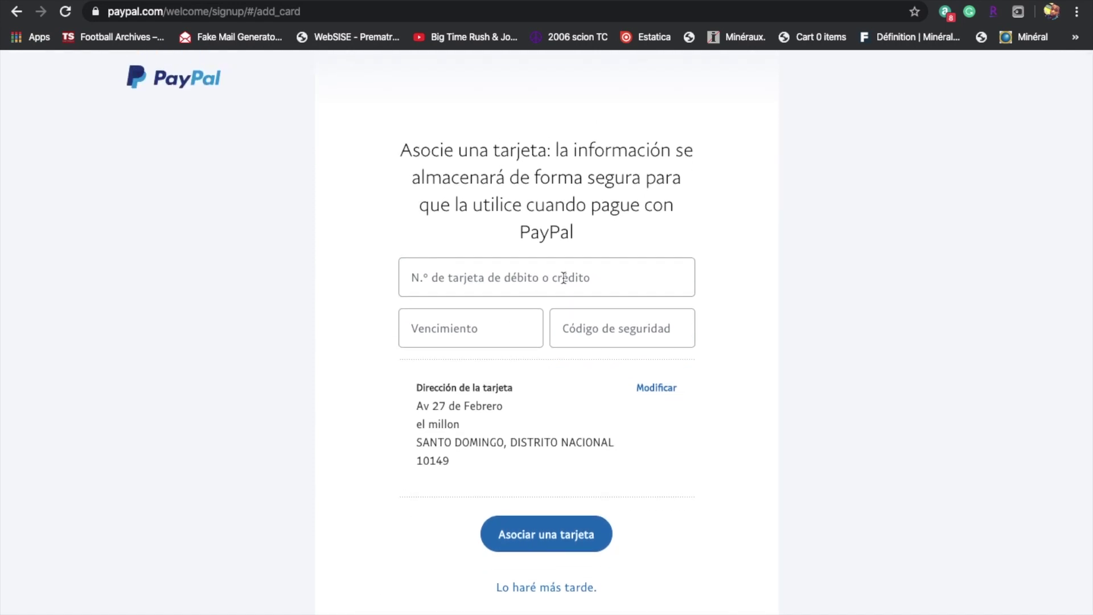
Skip card linking with 'Lo haré más tarde.' to reach the welcome page.
{"action": "left_click", "coordinate": [540, 587]}
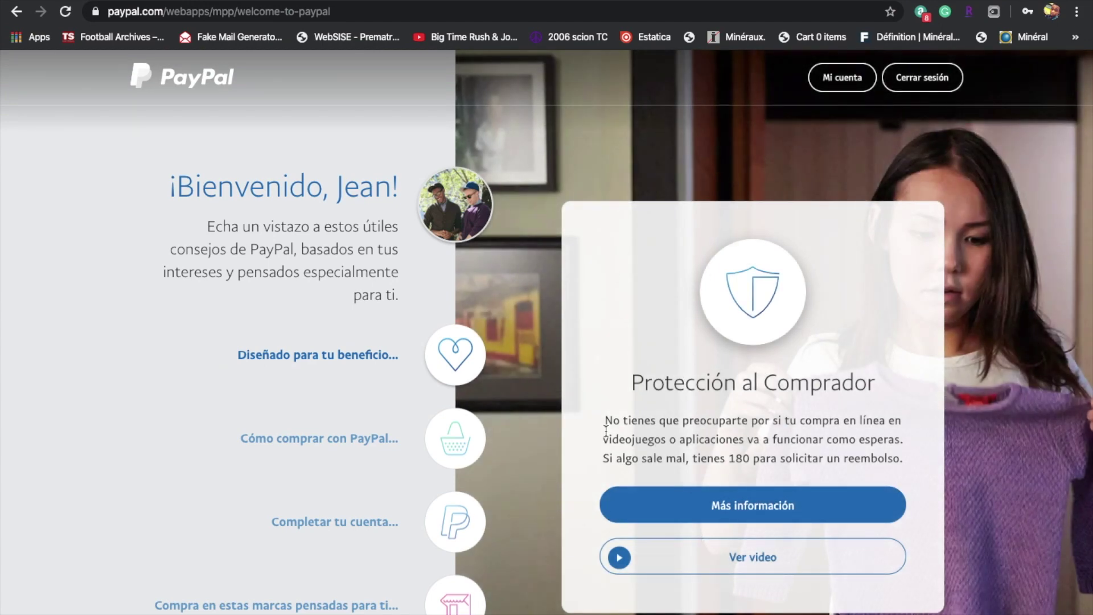
Read the welcome tips on shopping with PayPal, completing the account, and recommended brands.
{"action": "scroll", "coordinate": [605, 431], "scroll_direction": "down", "scroll_amount": 8}
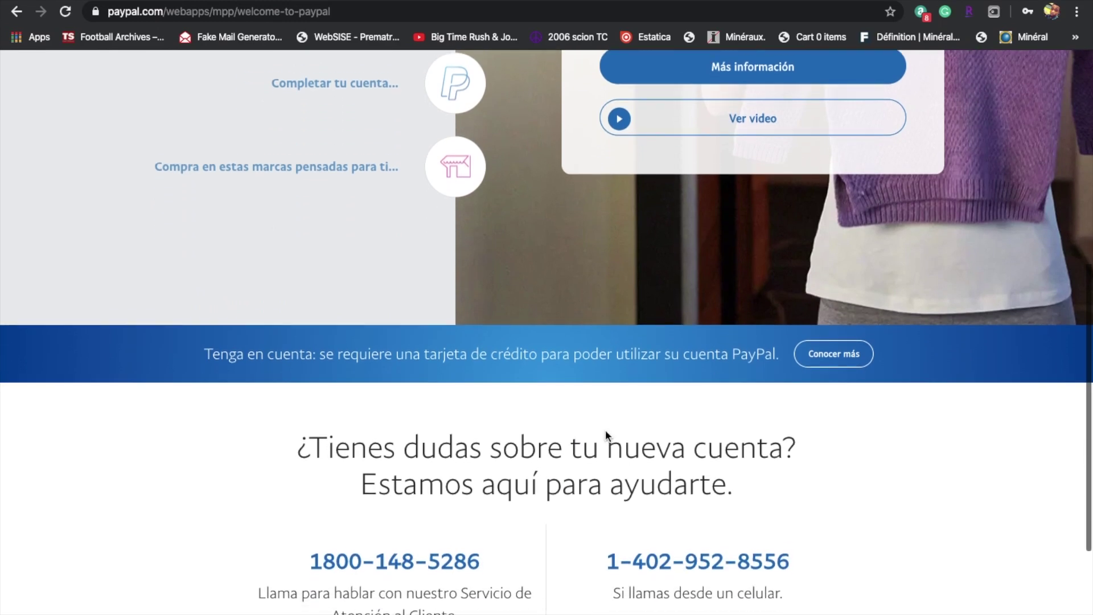
{"action": "scroll", "coordinate": [606, 429], "scroll_direction": "up", "scroll_amount": 15}
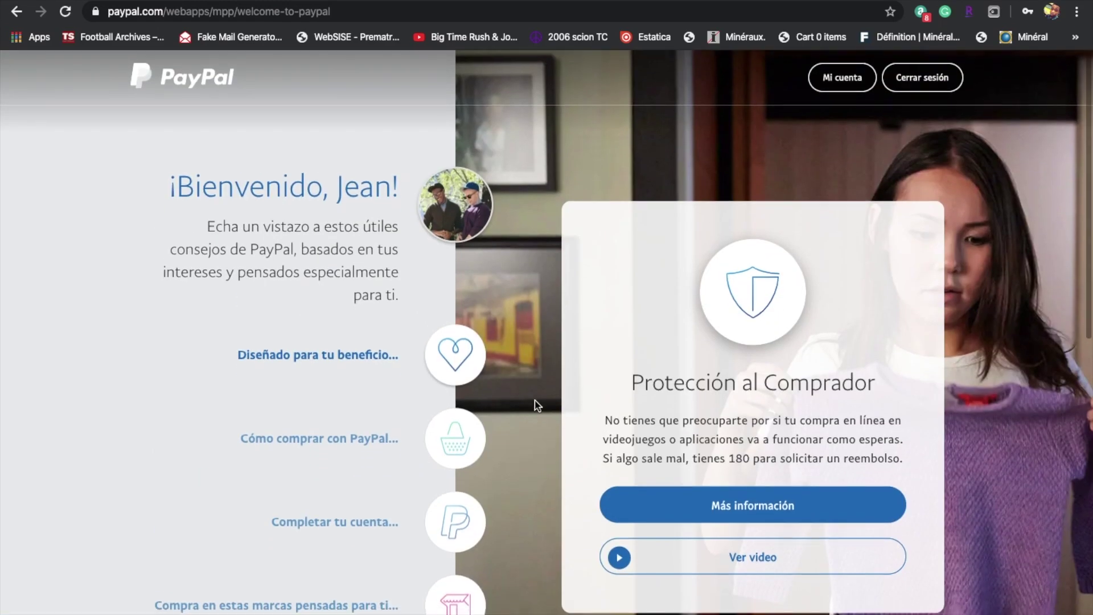
{"action": "left_click", "coordinate": [454, 439]}
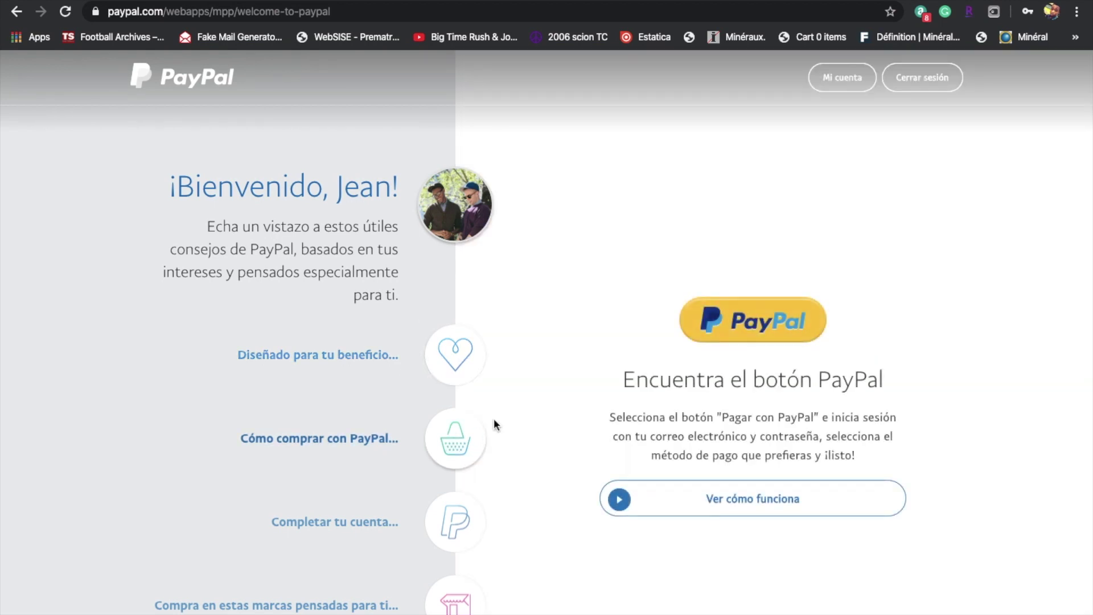
{"action": "left_click", "coordinate": [462, 524]}
{"action": "left_click", "coordinate": [454, 600]}
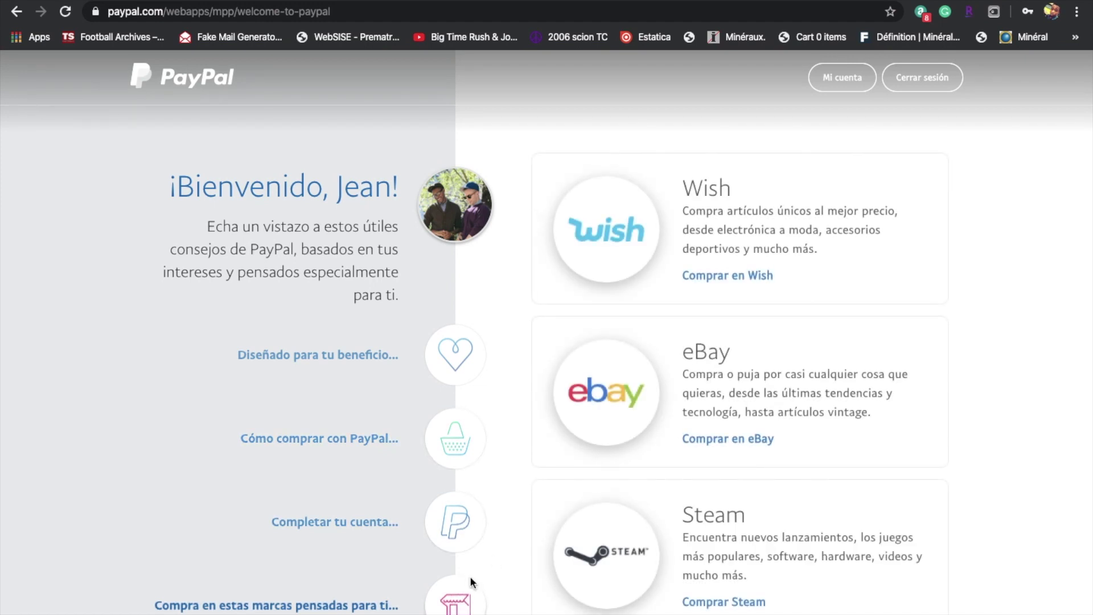
{"action": "scroll", "coordinate": [542, 424], "scroll_direction": "down", "scroll_amount": 2}
Go to Mi cuenta and review the $0.00 balance and setup prompts on the account summary.
{"action": "left_click", "coordinate": [841, 84]}
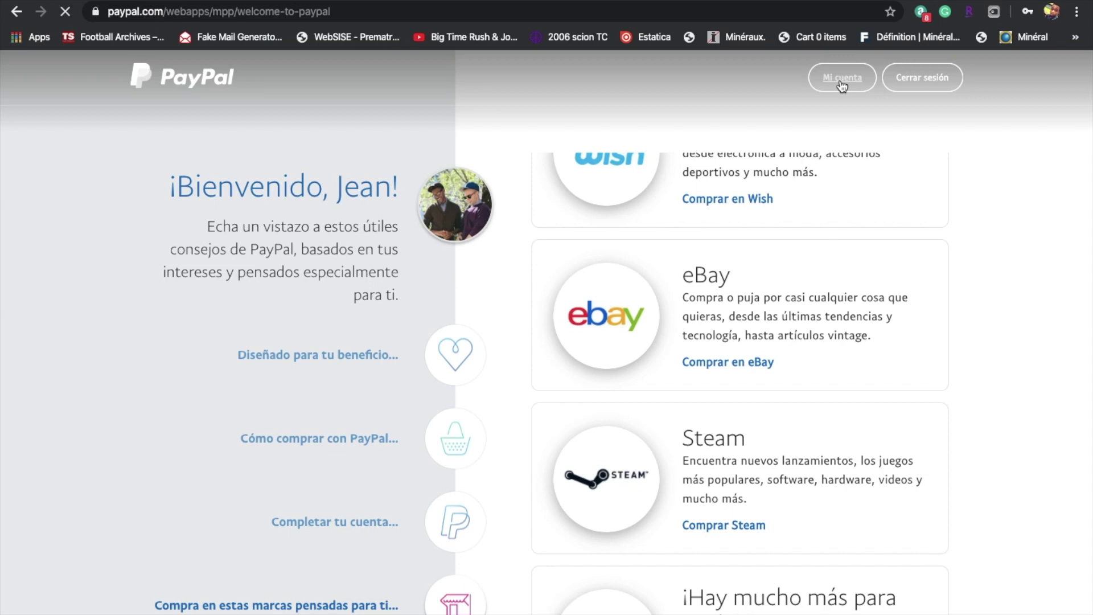
{"action": "scroll", "coordinate": [585, 201], "scroll_direction": "down", "scroll_amount": 4}
{"action": "scroll", "coordinate": [587, 206], "scroll_direction": "down", "scroll_amount": 2}
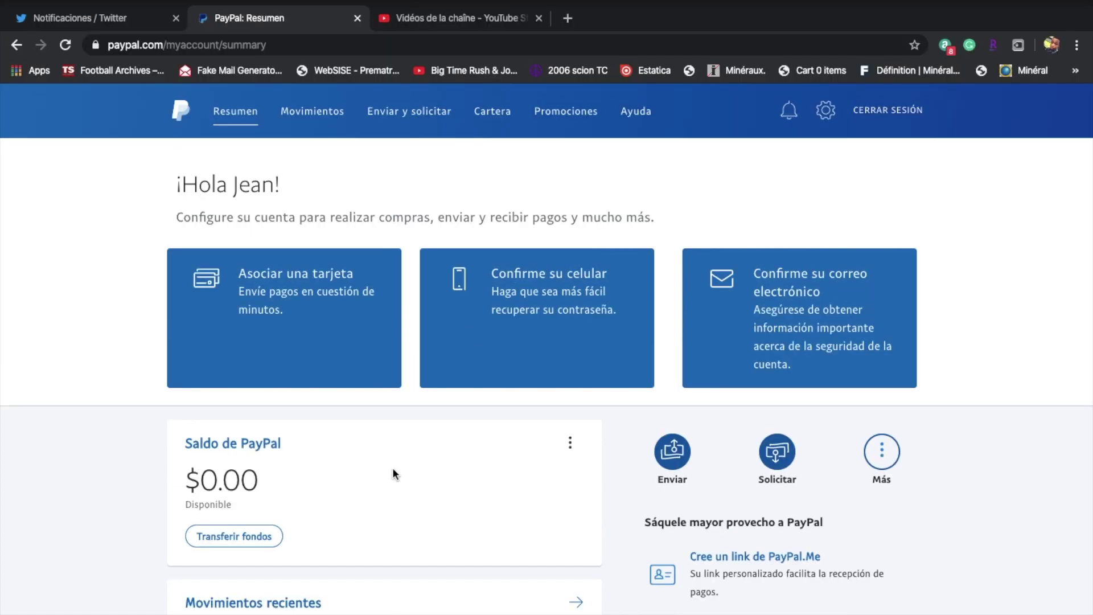
{"action": "mouse_move", "coordinate": [299, 613]}
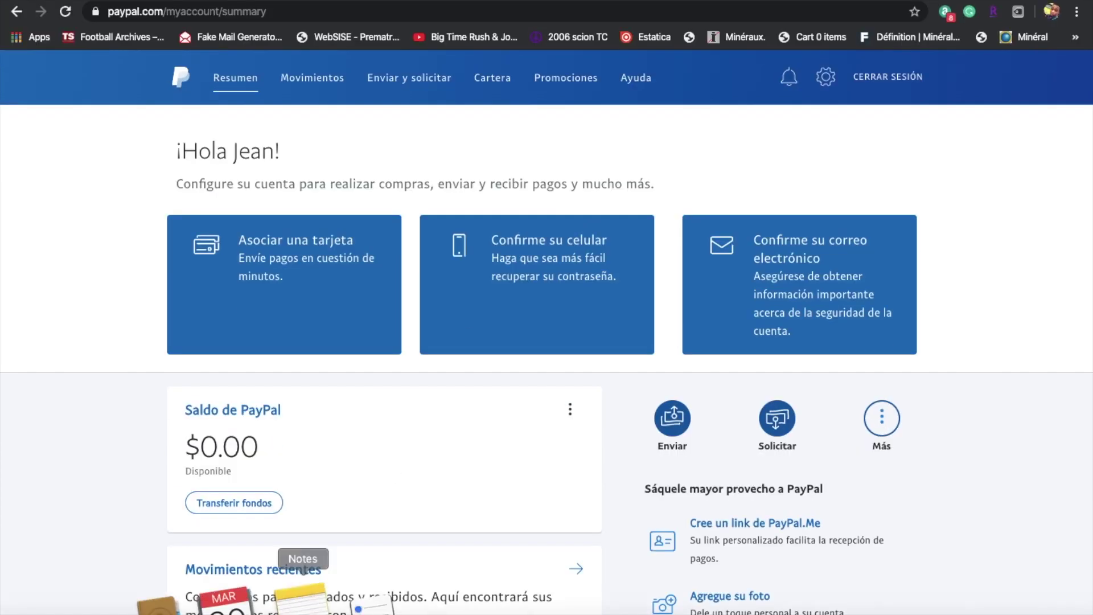
{"action": "mouse_move", "coordinate": [568, 1]}
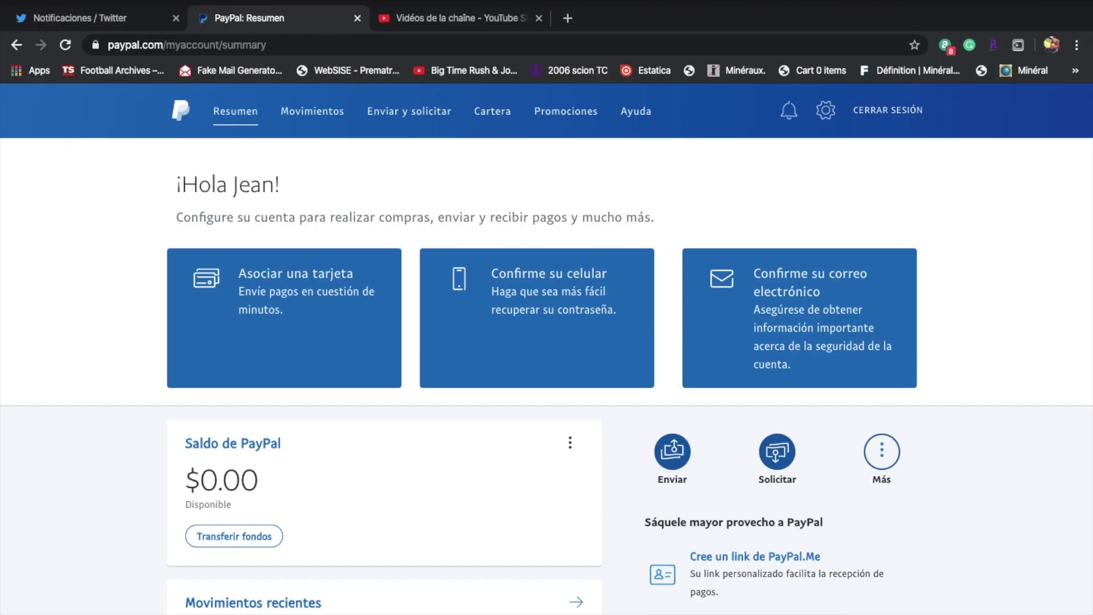